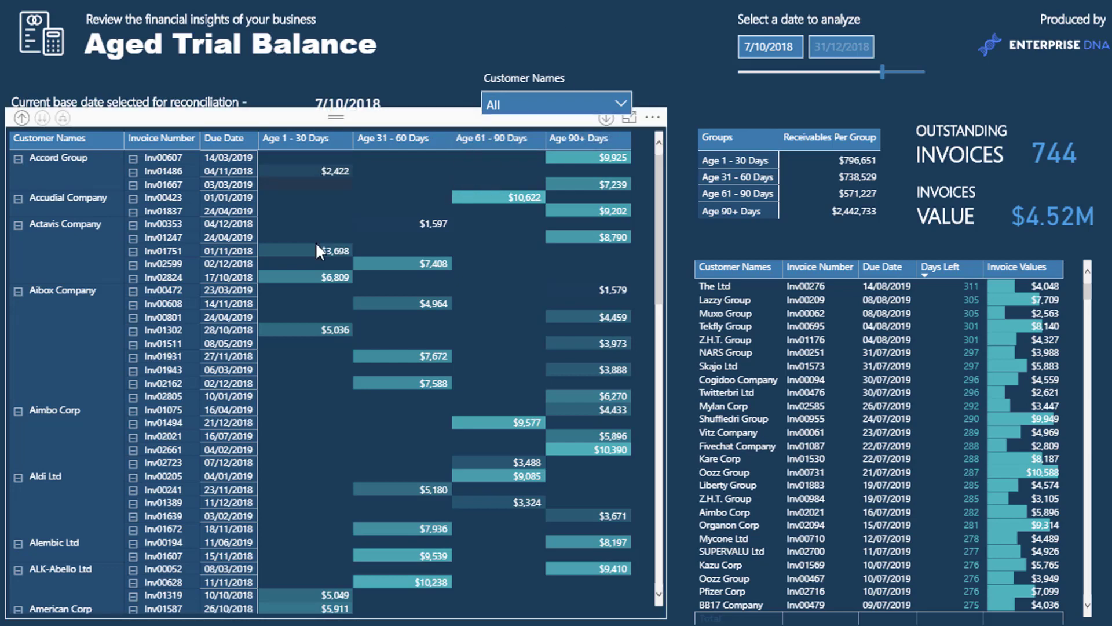
Review the aged invoice matrix and set the Aged Trial Balance page's analysis start date to 28/07/2018
{"action": "scroll", "coordinate": [325, 341], "scroll_direction": "down", "scroll_amount": 10}
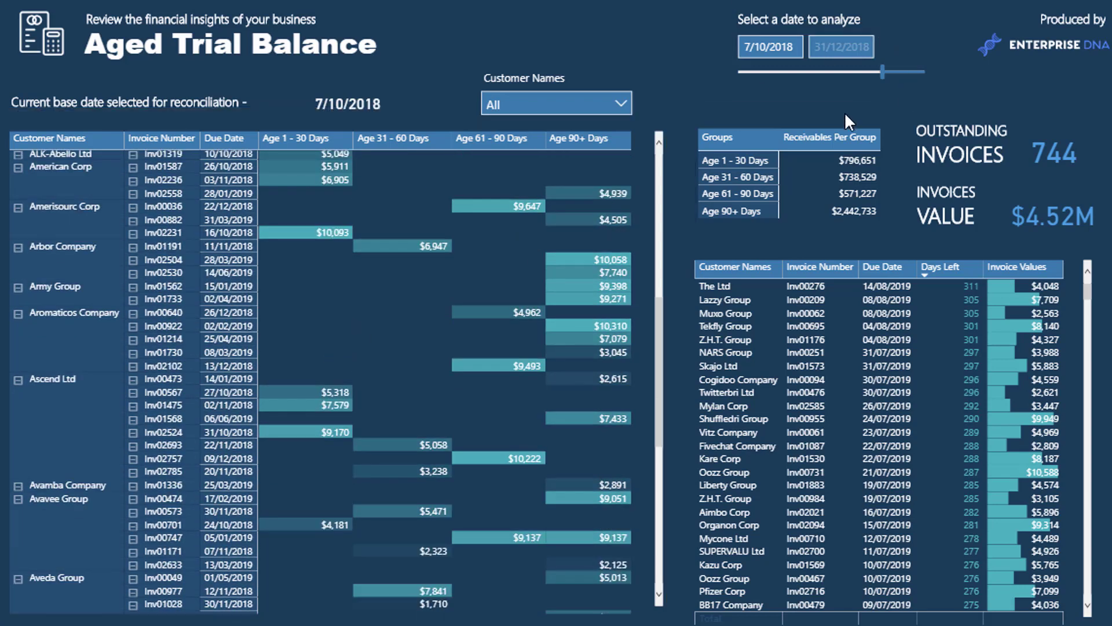
{"action": "left_click", "coordinate": [818, 122]}
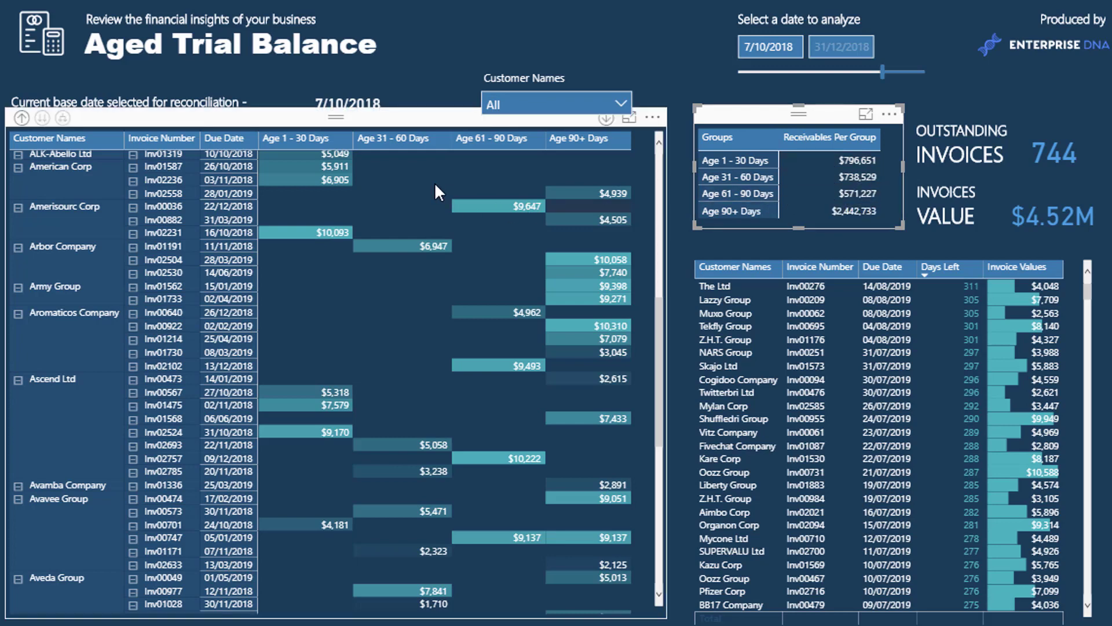
{"action": "left_click", "coordinate": [556, 28]}
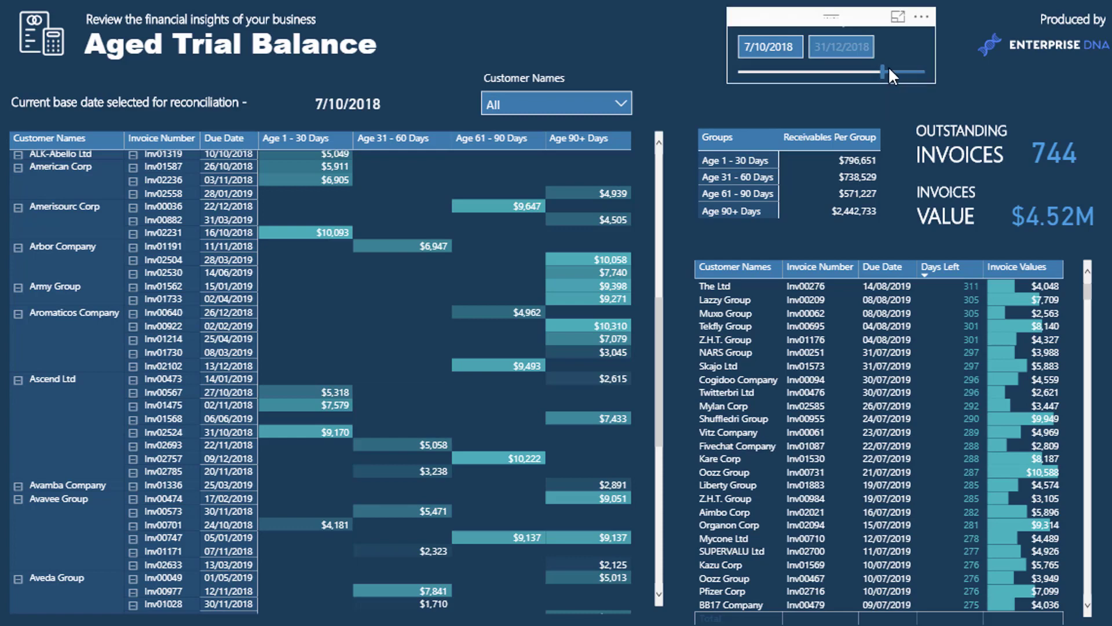
{"action": "left_click_drag", "start_coordinate": [883, 71], "coordinate": [849, 74]}
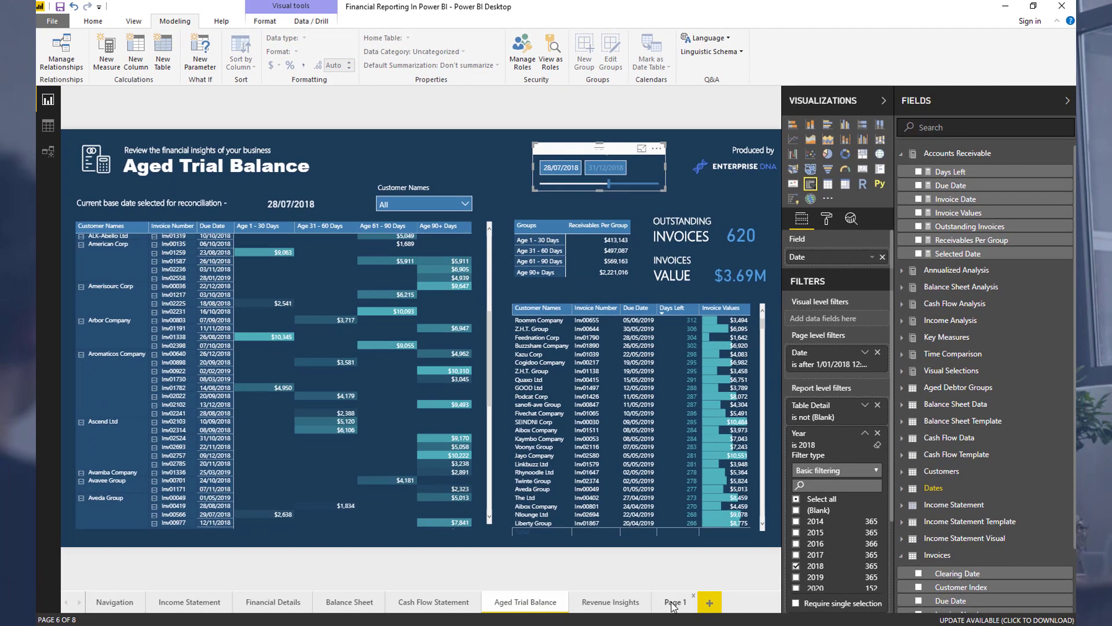
Open report page Page 1 and set its date slicer's start date to 20/08/2018
{"action": "left_click", "coordinate": [673, 601]}
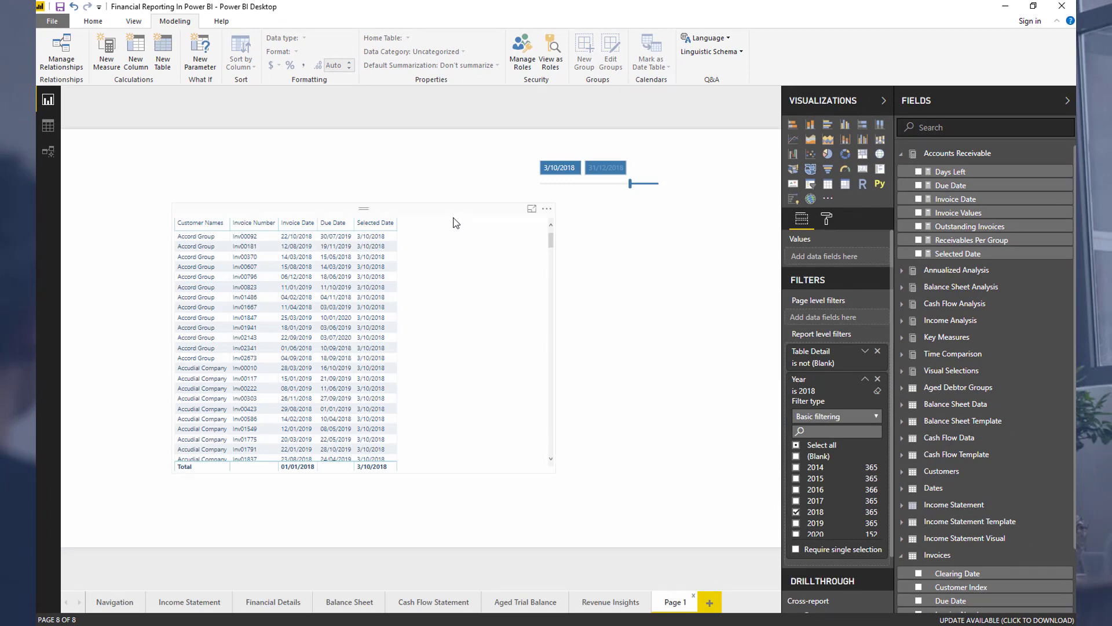
{"action": "left_click", "coordinate": [418, 206]}
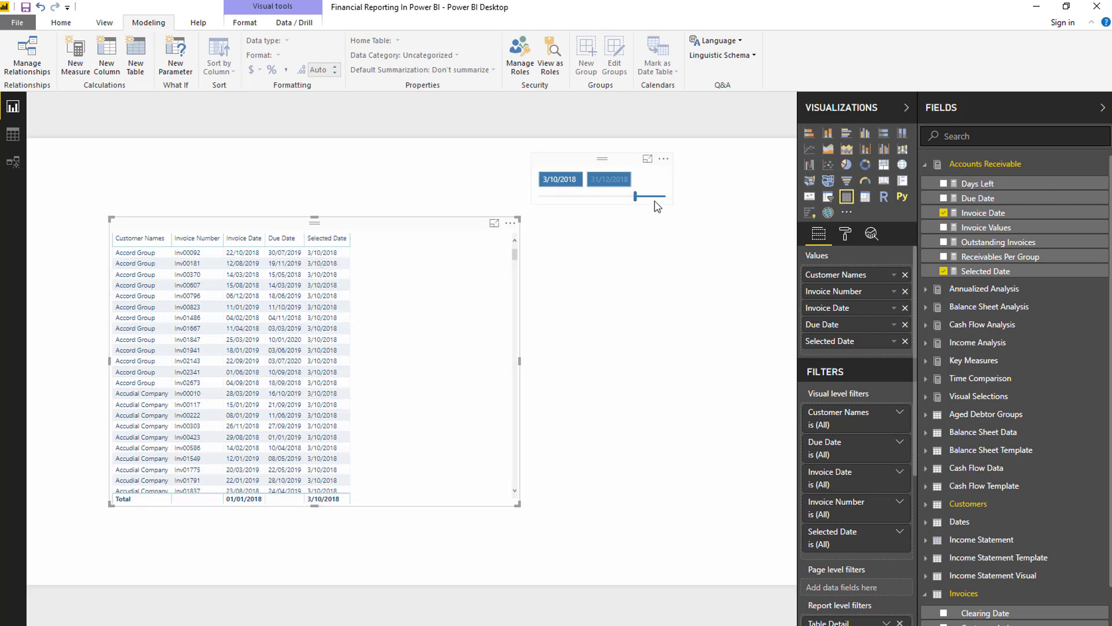
{"action": "left_click_drag", "start_coordinate": [636, 196], "coordinate": [620, 197]}
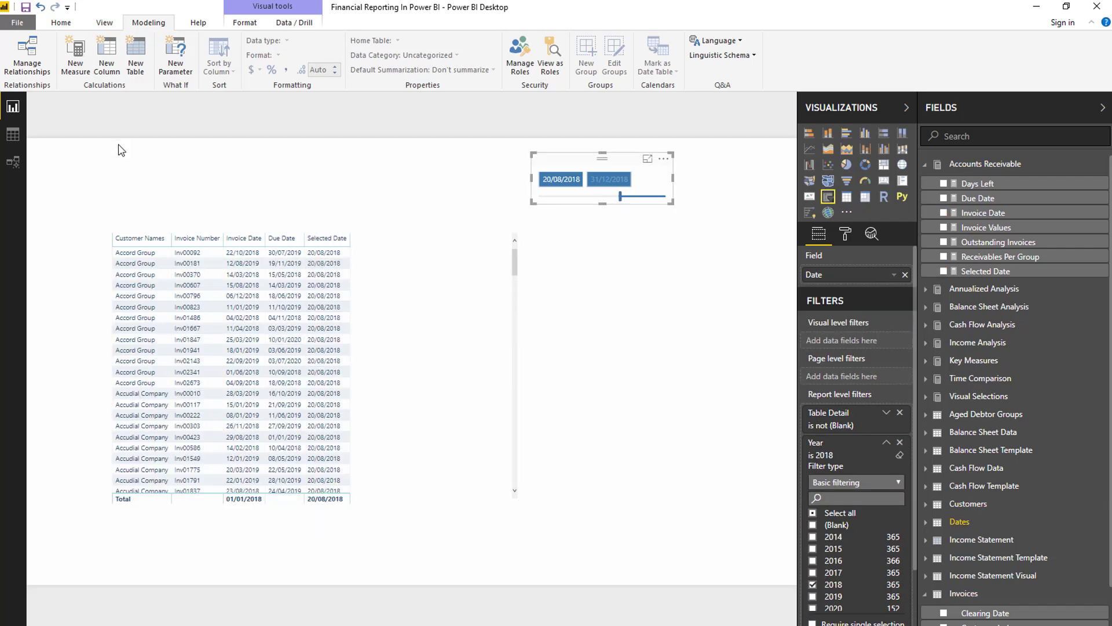
Examine the data model's relationships between the Invoices, Customers and Dates tables, then return to the report
{"action": "left_click", "coordinate": [12, 138]}
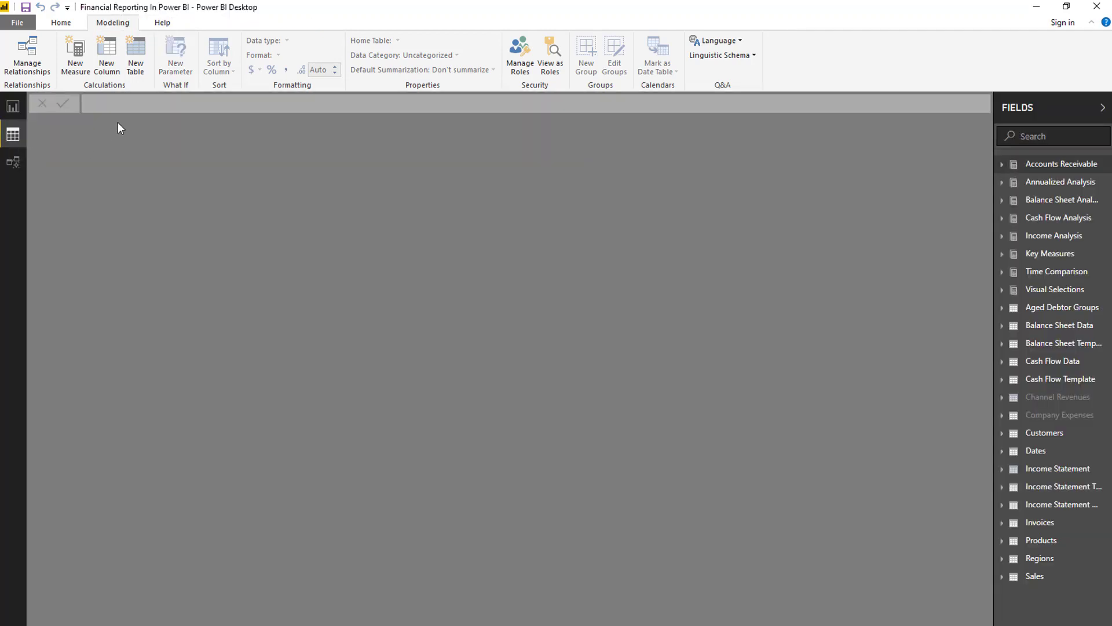
{"action": "left_click", "coordinate": [13, 162]}
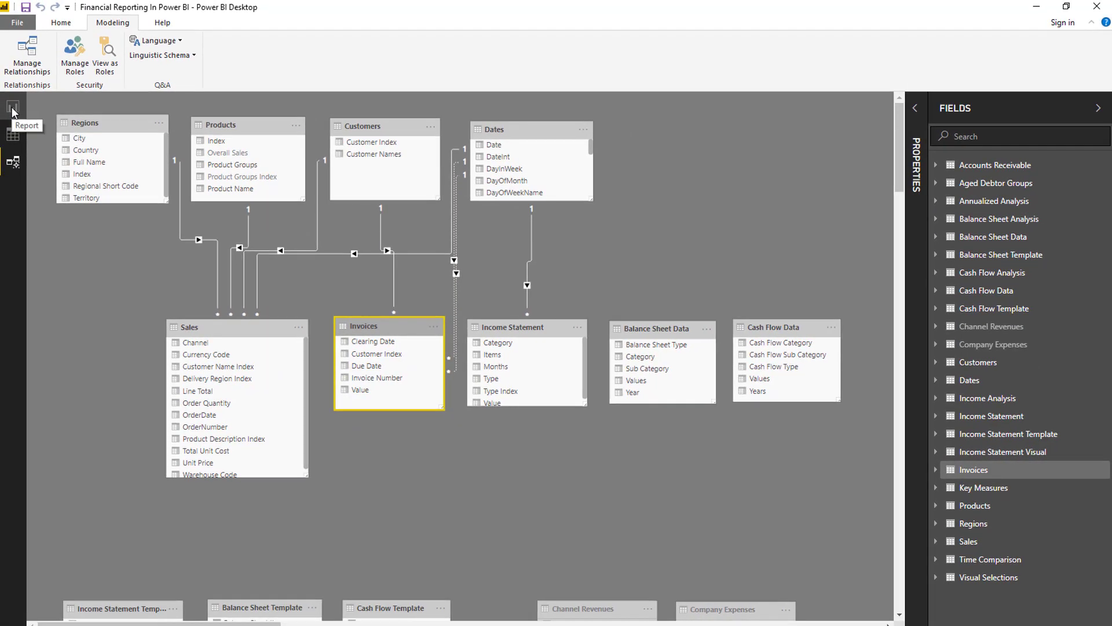
{"action": "left_click", "coordinate": [11, 108]}
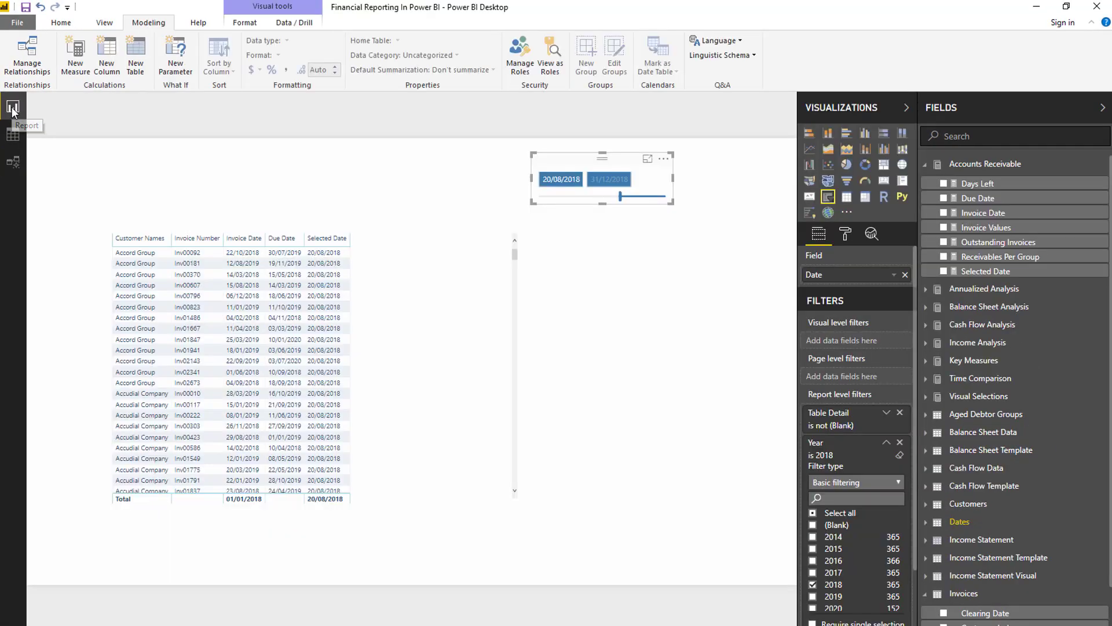
Set the slicer's start date to 14/09/2018 and add the Days Left measure to the invoice table
{"action": "left_click", "coordinate": [385, 293]}
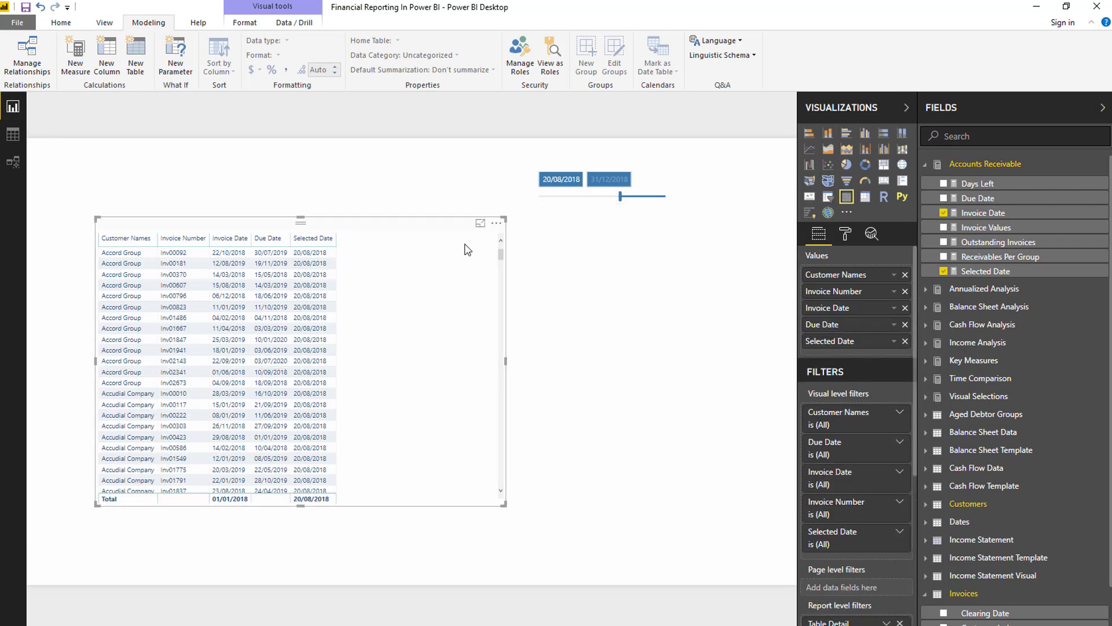
{"action": "left_click_drag", "start_coordinate": [621, 196], "coordinate": [629, 197]}
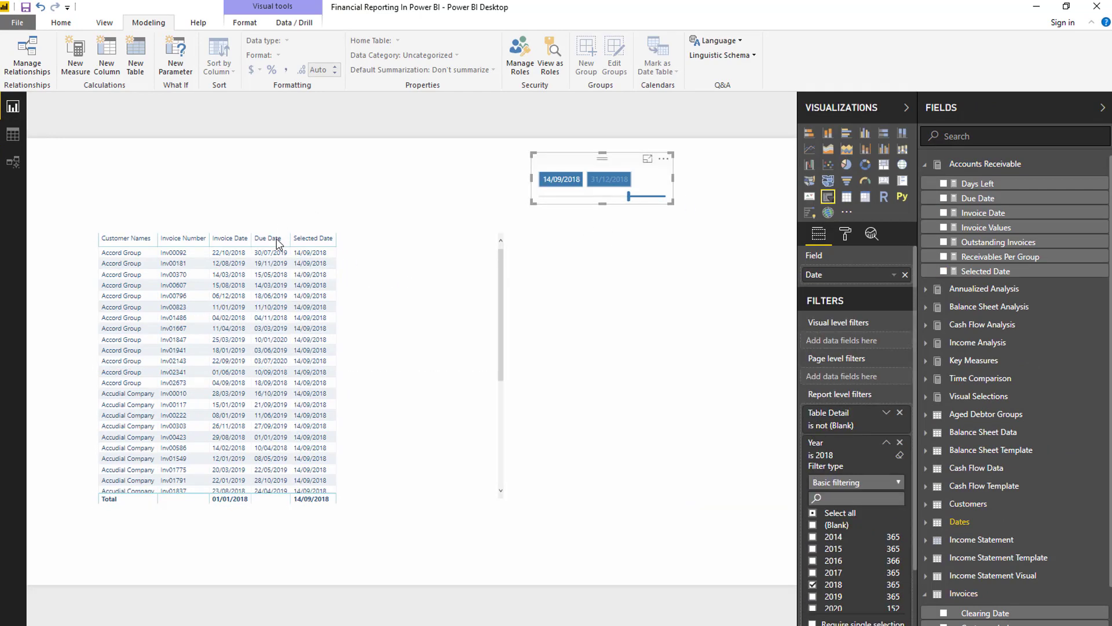
{"action": "left_click", "coordinate": [995, 185]}
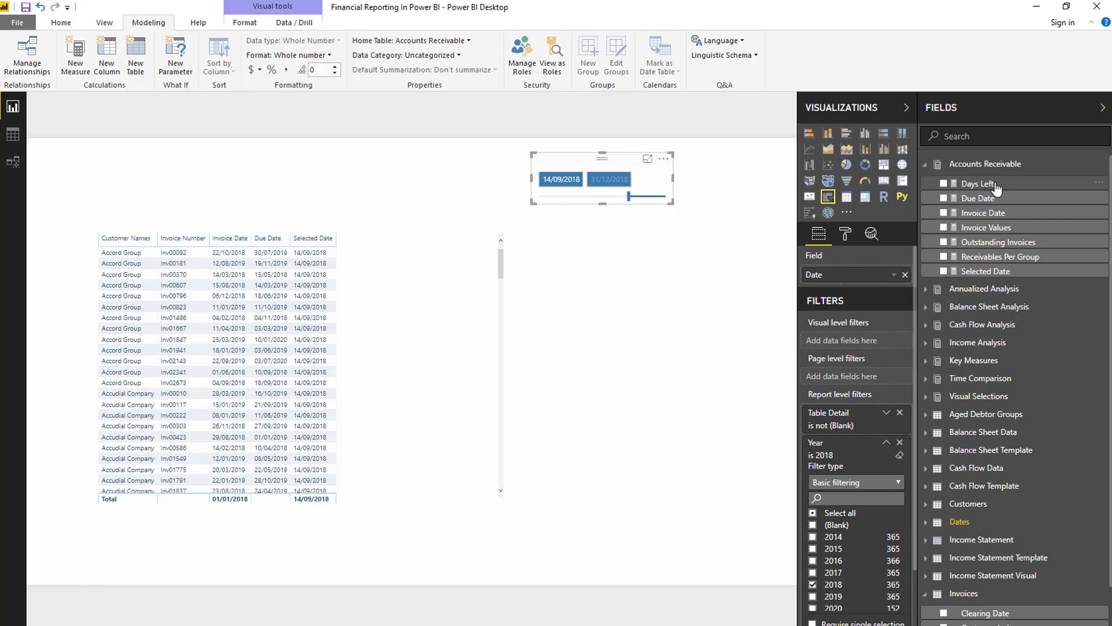
{"action": "left_click_drag", "start_coordinate": [996, 186], "coordinate": [404, 410]}
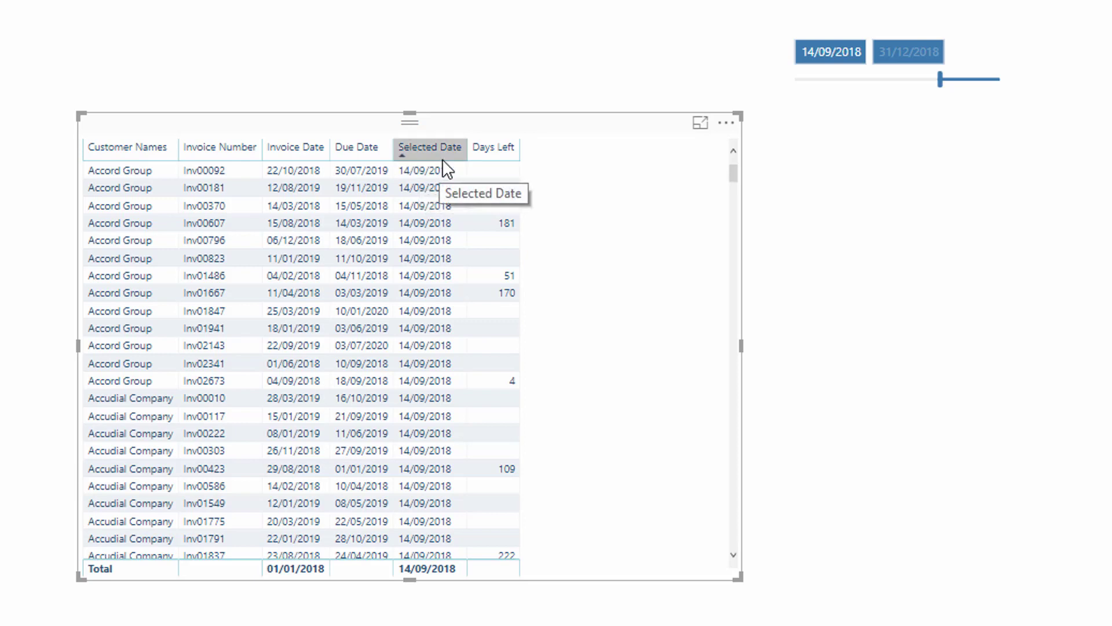
Try 26/10/2018 as the slicer's start date, set it to 18/09/2018, and reposition and widen the invoice table
{"action": "left_click_drag", "start_coordinate": [949, 81], "coordinate": [964, 81]}
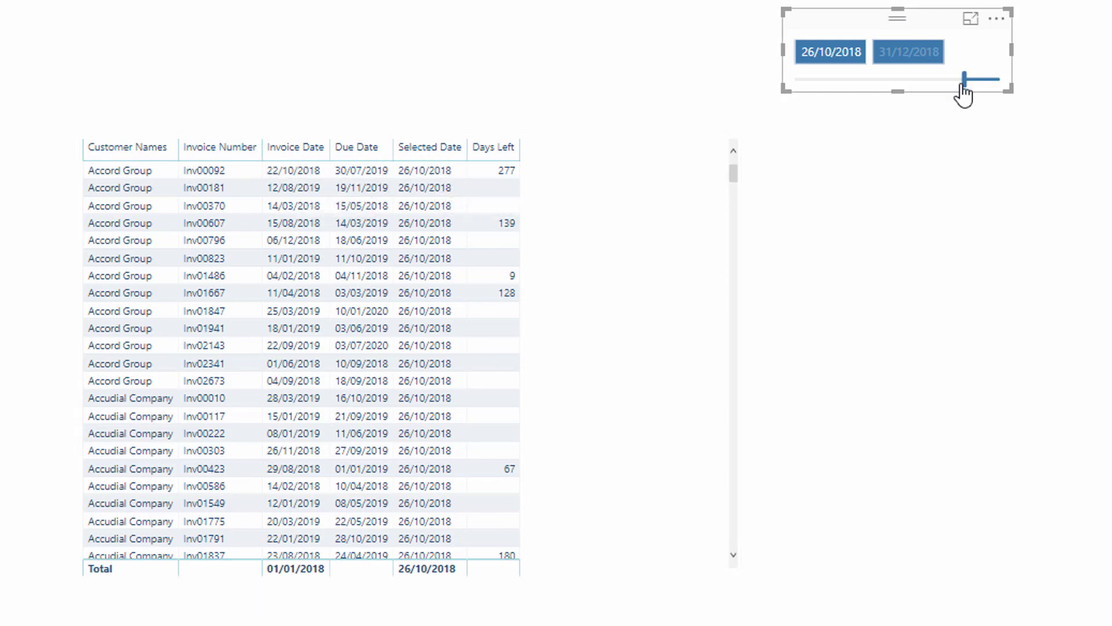
{"action": "left_click_drag", "start_coordinate": [957, 92], "coordinate": [943, 94]}
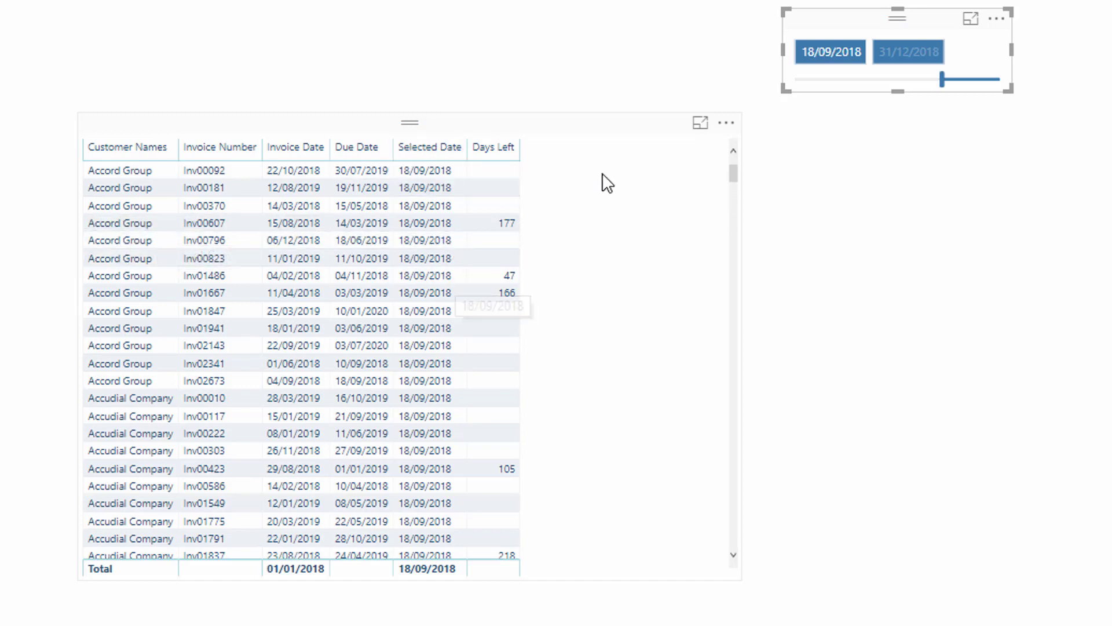
{"action": "left_click_drag", "start_coordinate": [626, 122], "coordinate": [572, 137]}
{"action": "left_click_drag", "start_coordinate": [684, 577], "coordinate": [882, 594]}
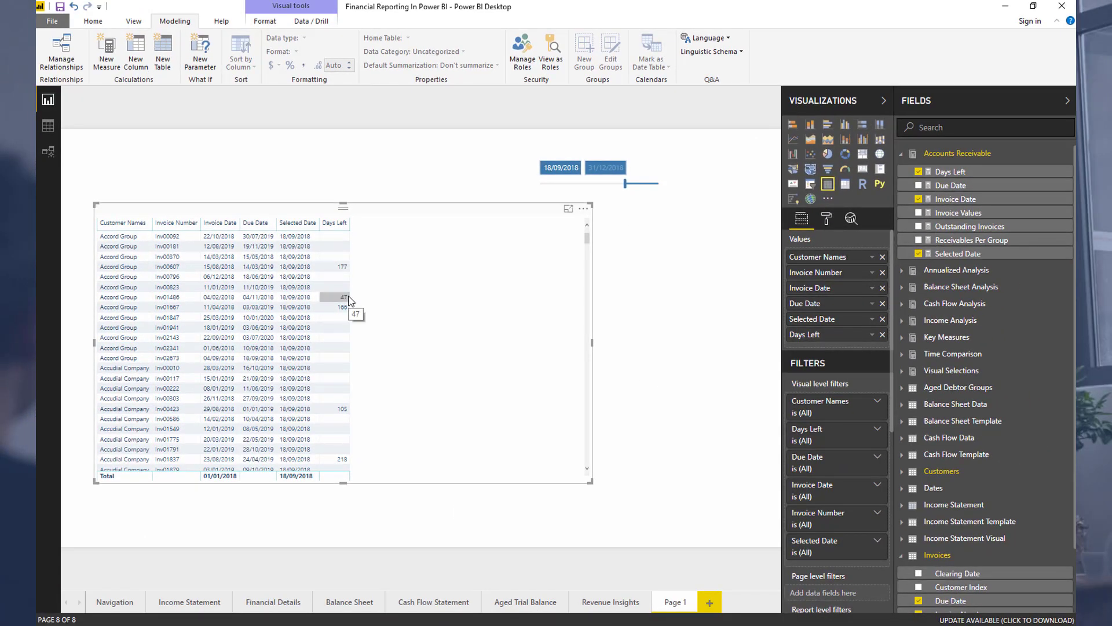
Examine the Groups, Min and Max columns of the Aged Debtor Groups table's data
{"action": "left_click", "coordinate": [48, 127]}
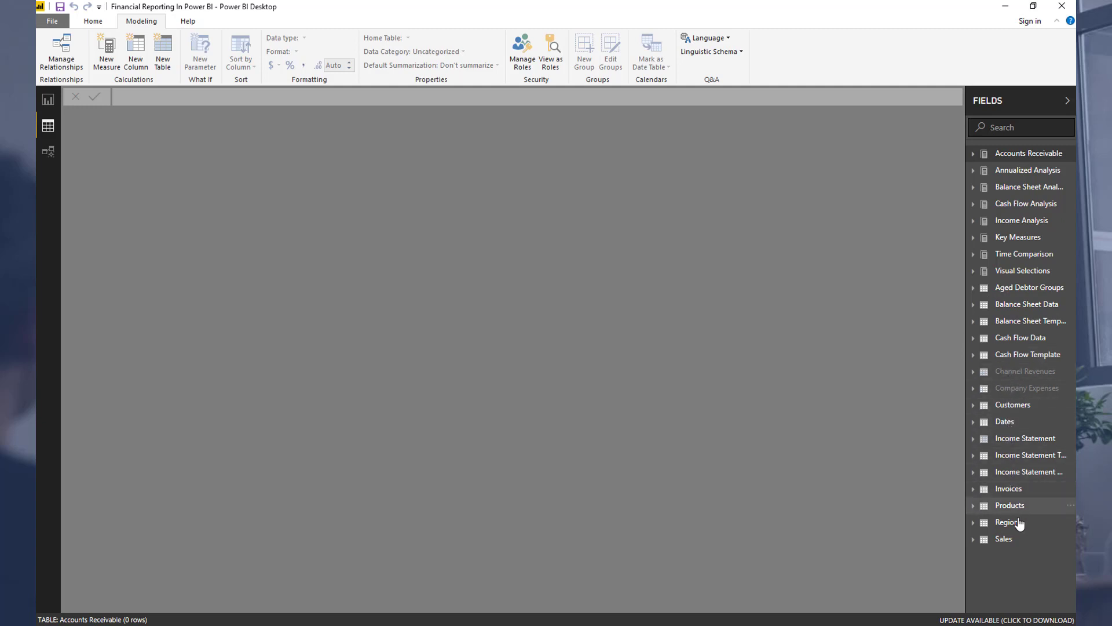
{"action": "left_click", "coordinate": [989, 288]}
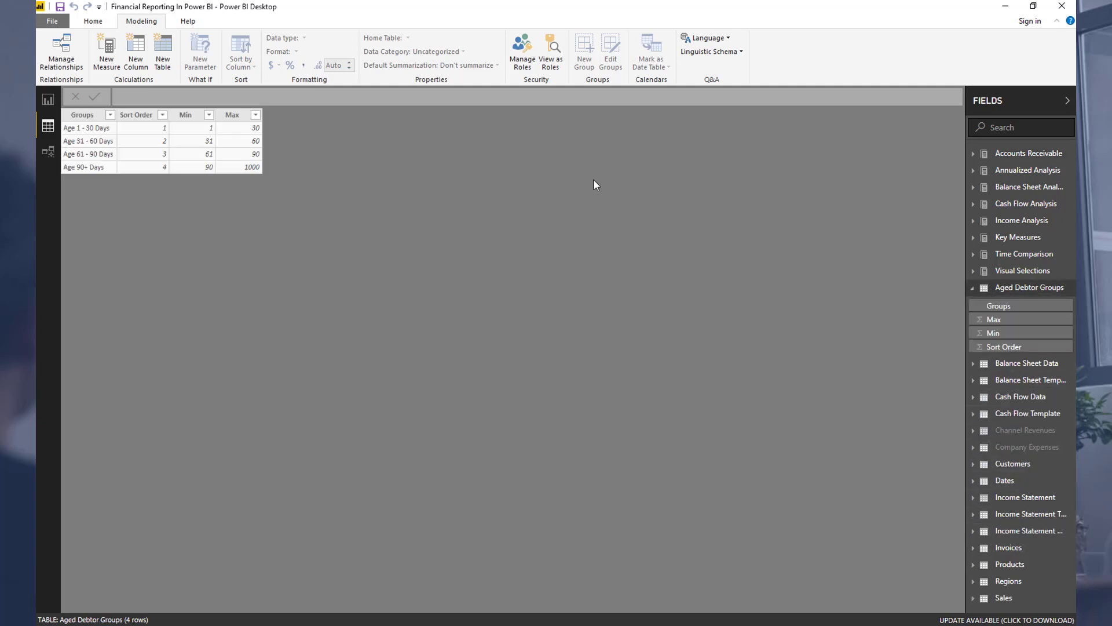
{"action": "left_click", "coordinate": [92, 118]}
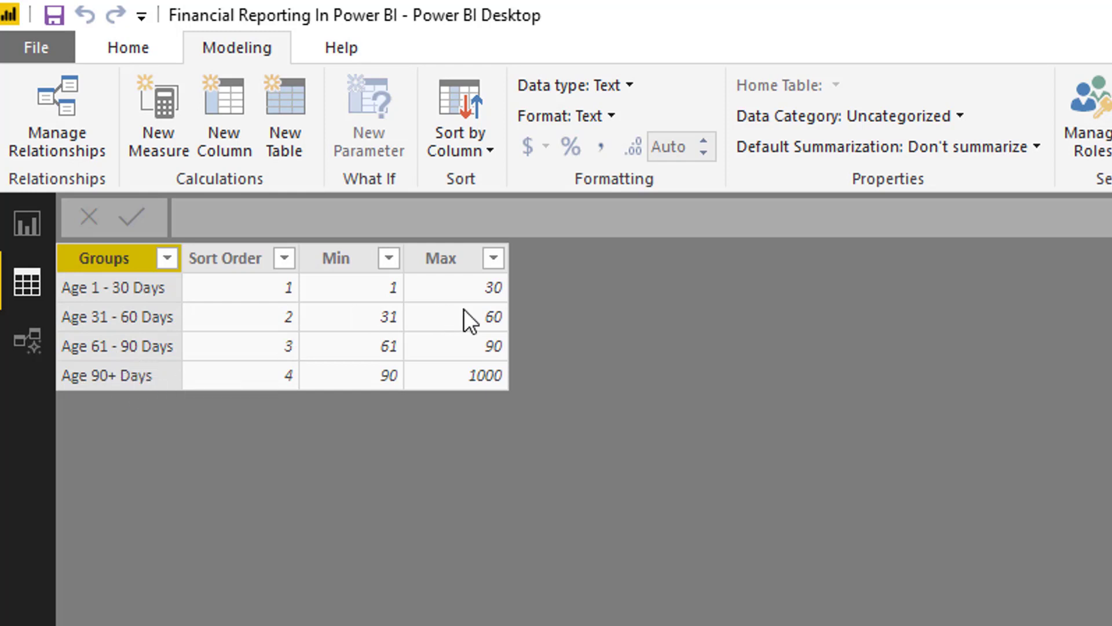
{"action": "left_click", "coordinate": [348, 261]}
{"action": "left_click", "coordinate": [449, 266]}
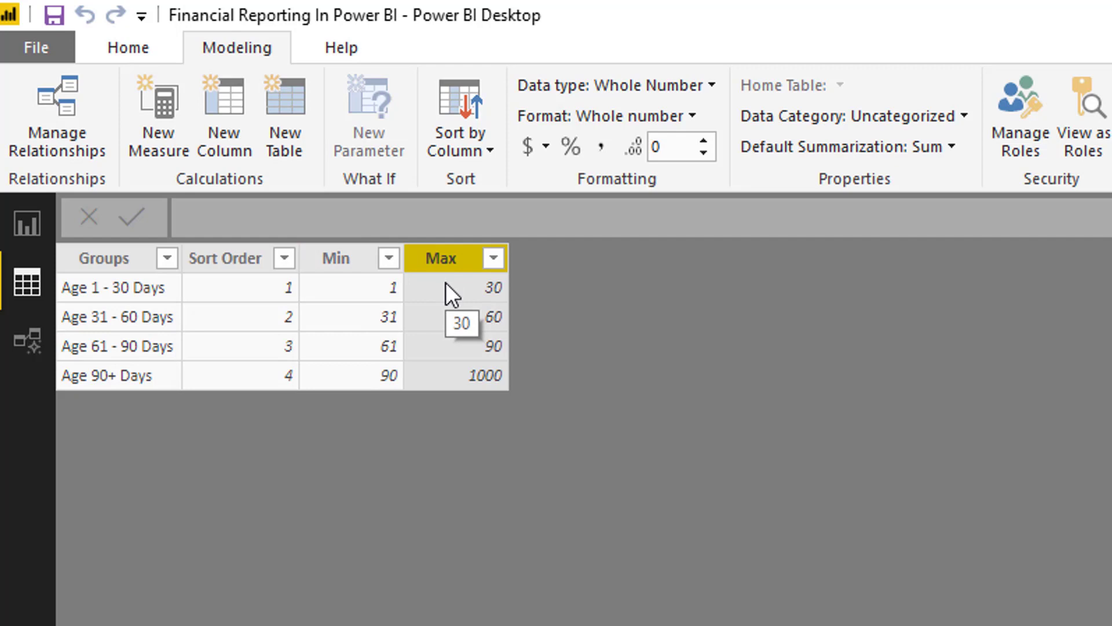
Add the Receivables Per Group measure to the invoice table on the report page
{"action": "left_click", "coordinate": [27, 226]}
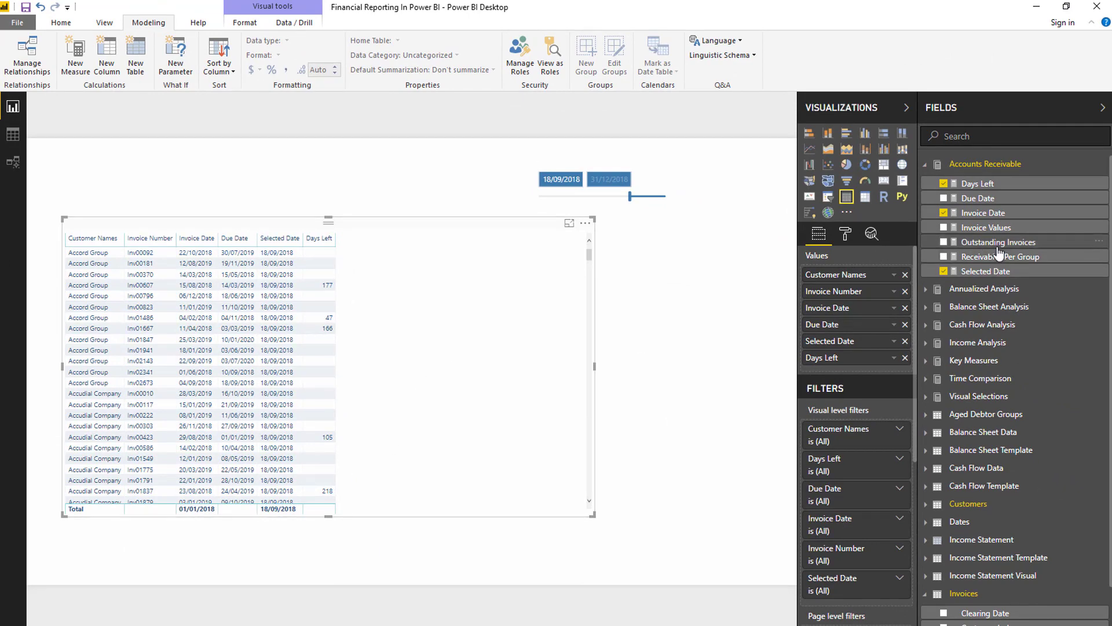
{"action": "left_click_drag", "start_coordinate": [999, 257], "coordinate": [429, 362]}
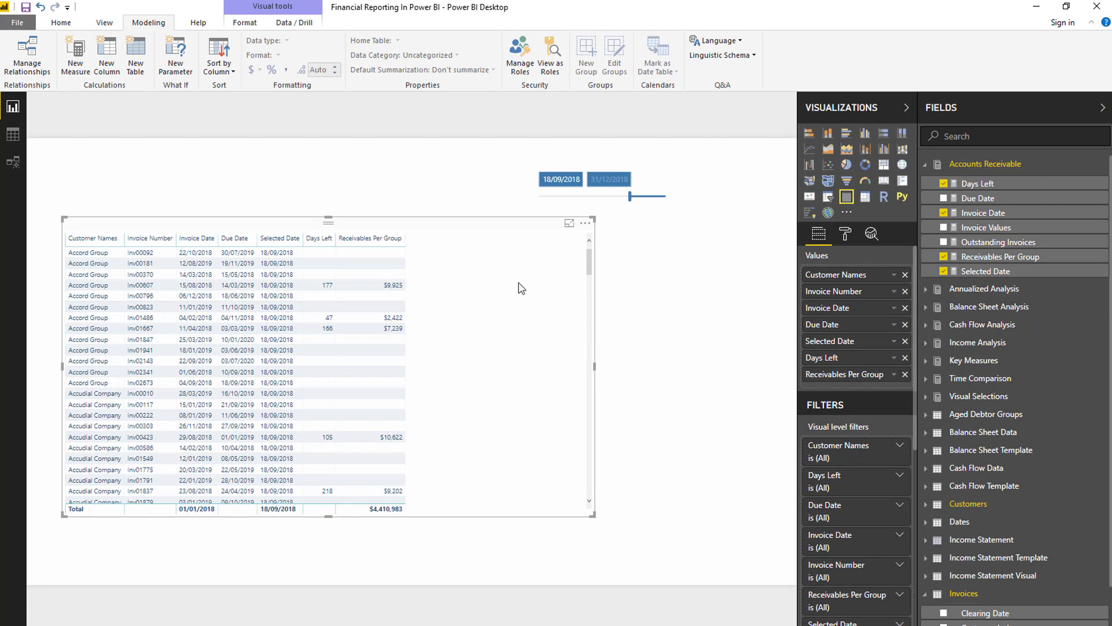
Examine the Receivables Per Group formula's filter logic and compare it with the Min and Max ranges in the Aged Debtor Groups table
{"action": "left_click", "coordinate": [974, 257]}
{"action": "key", "text": "ctrl+a"}
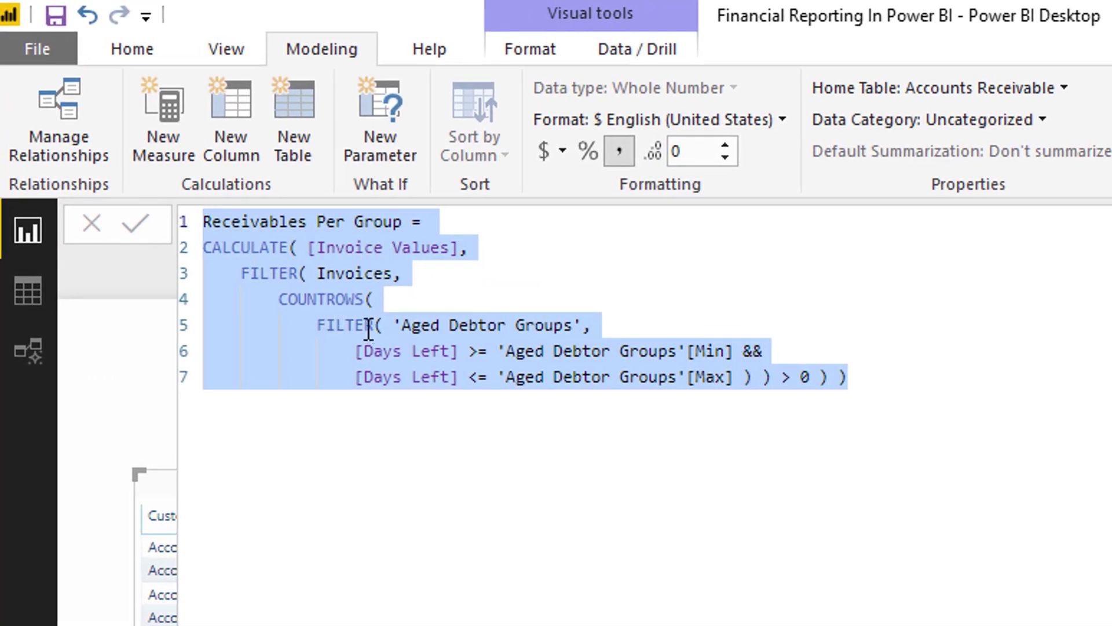
{"action": "left_click", "coordinate": [327, 347]}
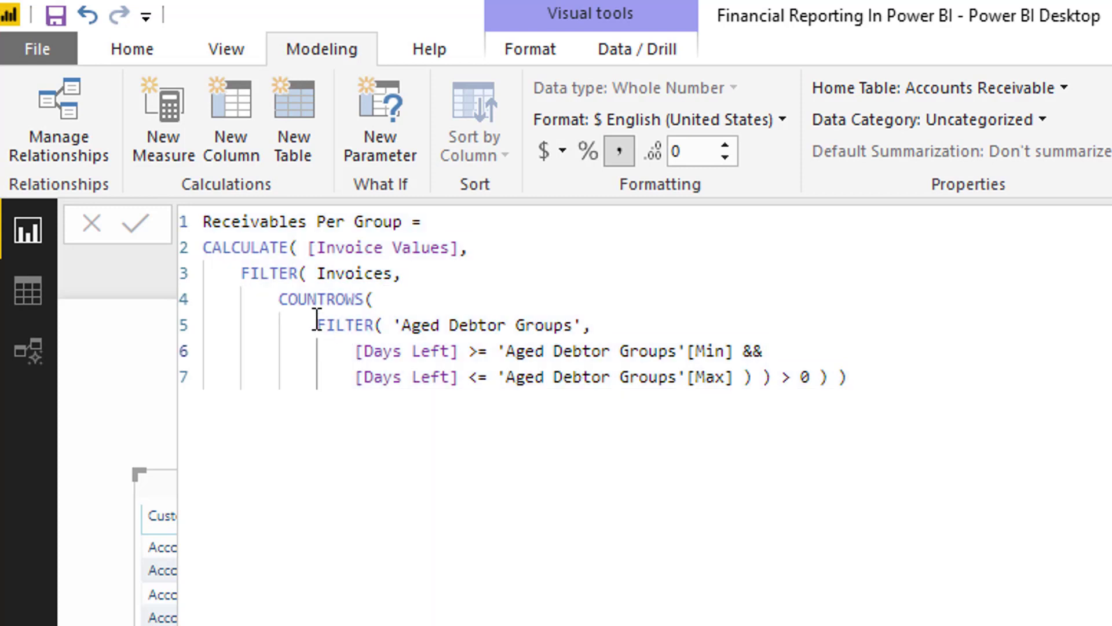
{"action": "left_click_drag", "start_coordinate": [317, 320], "coordinate": [797, 365]}
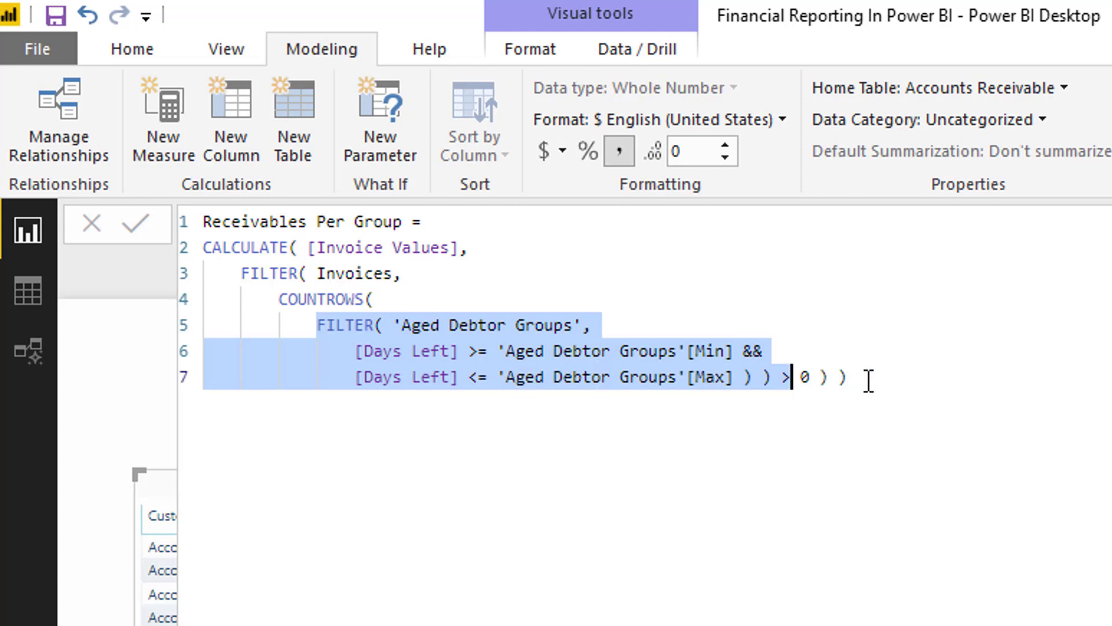
{"action": "left_click", "coordinate": [869, 380]}
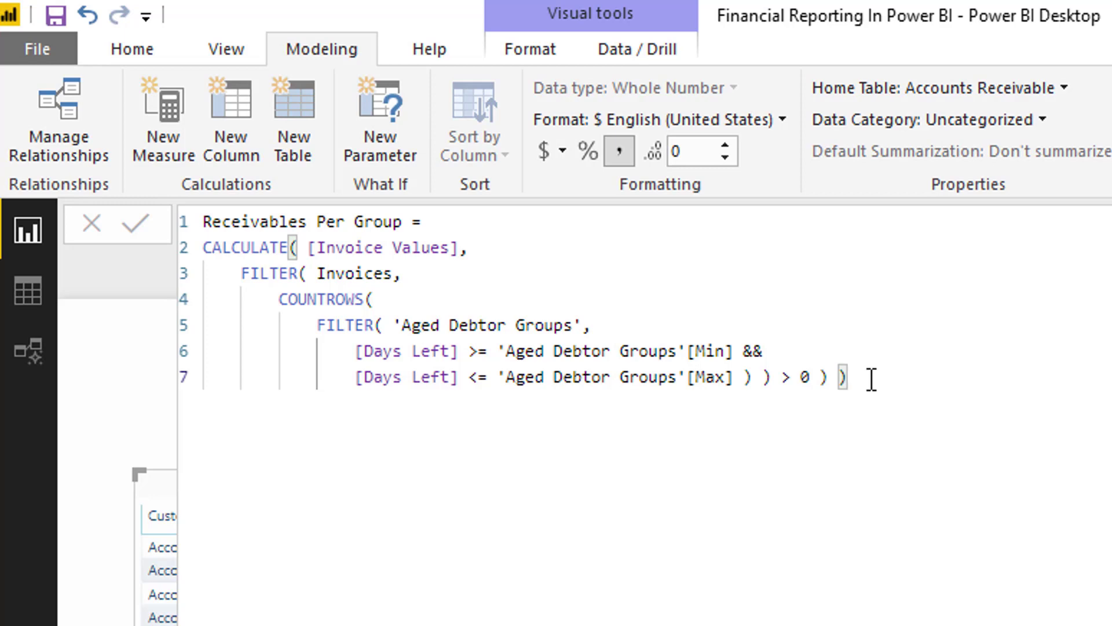
{"action": "left_click_drag", "start_coordinate": [469, 248], "coordinate": [315, 254]}
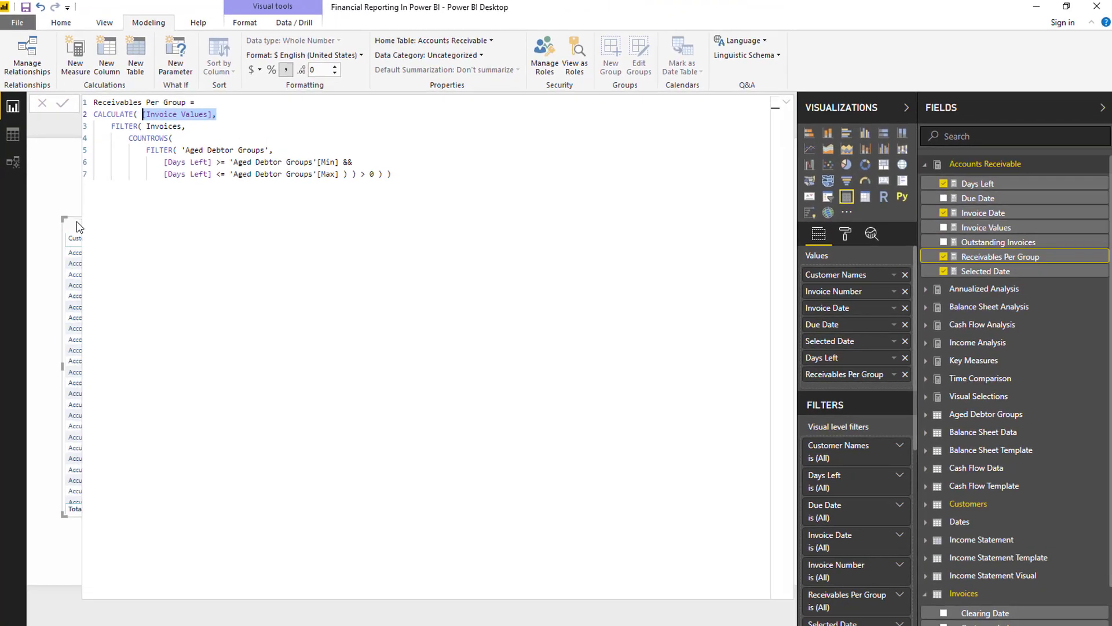
{"action": "left_click", "coordinate": [47, 258]}
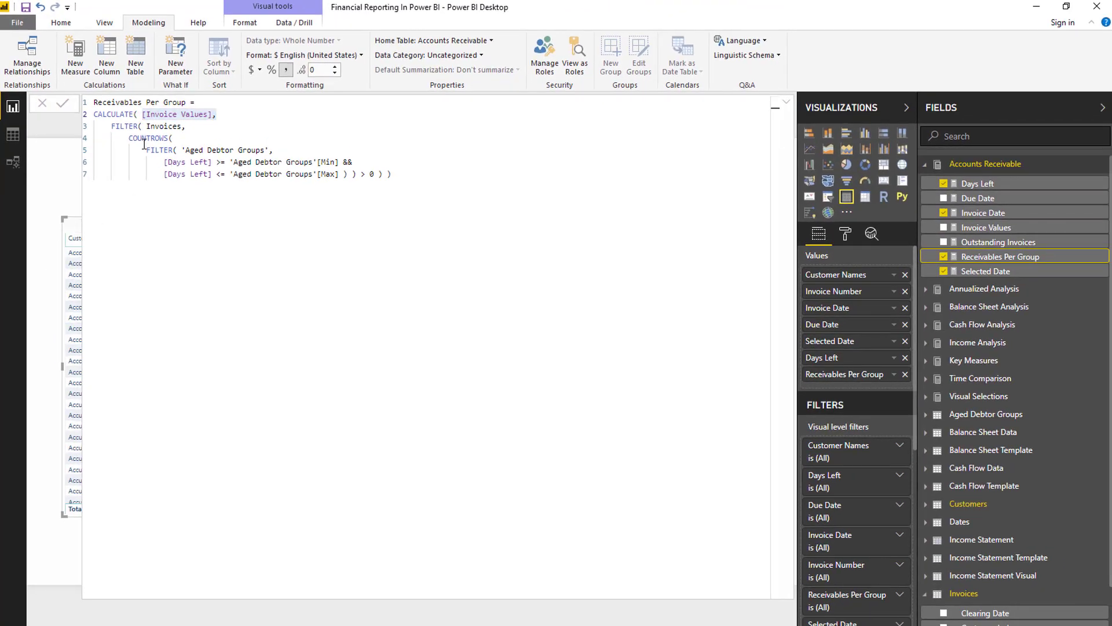
{"action": "left_click_drag", "start_coordinate": [177, 126], "coordinate": [165, 151]}
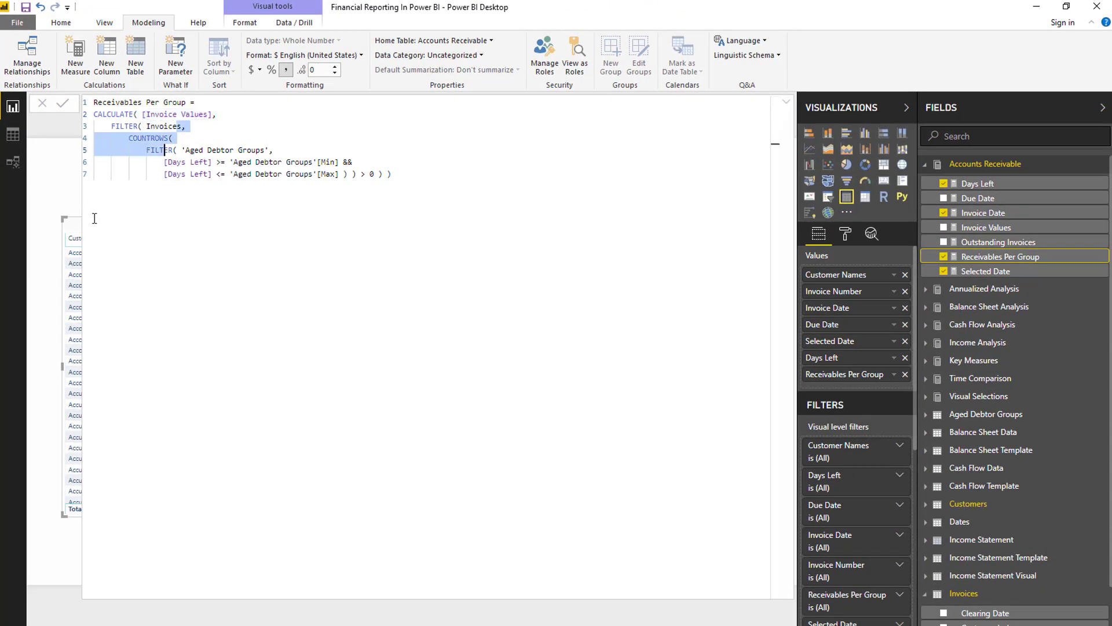
{"action": "left_click", "coordinate": [47, 271]}
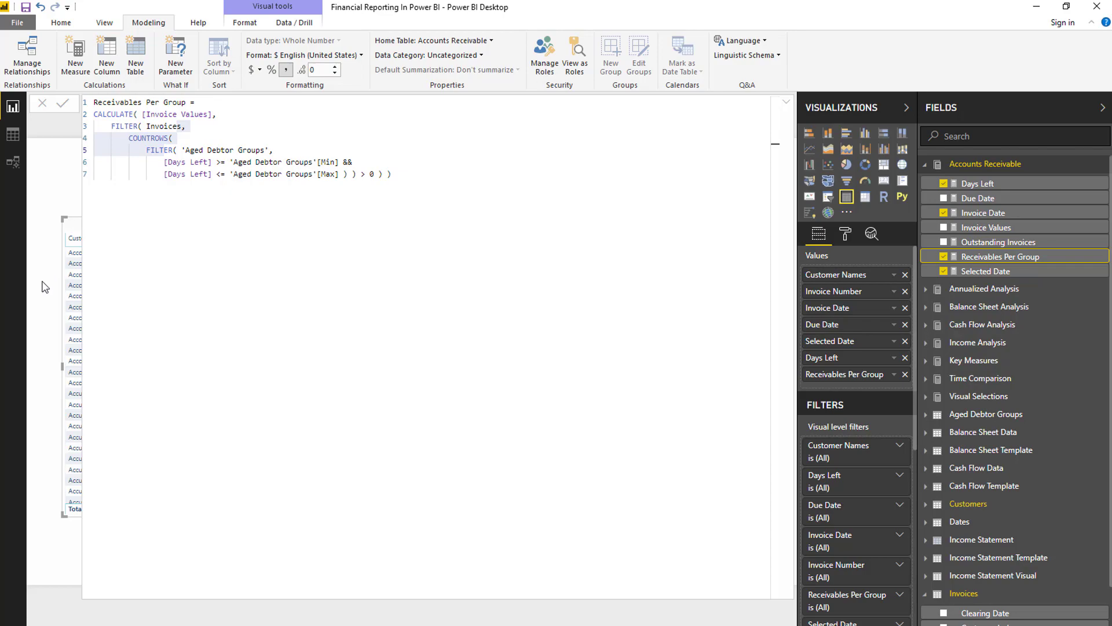
{"action": "left_click", "coordinate": [786, 104]}
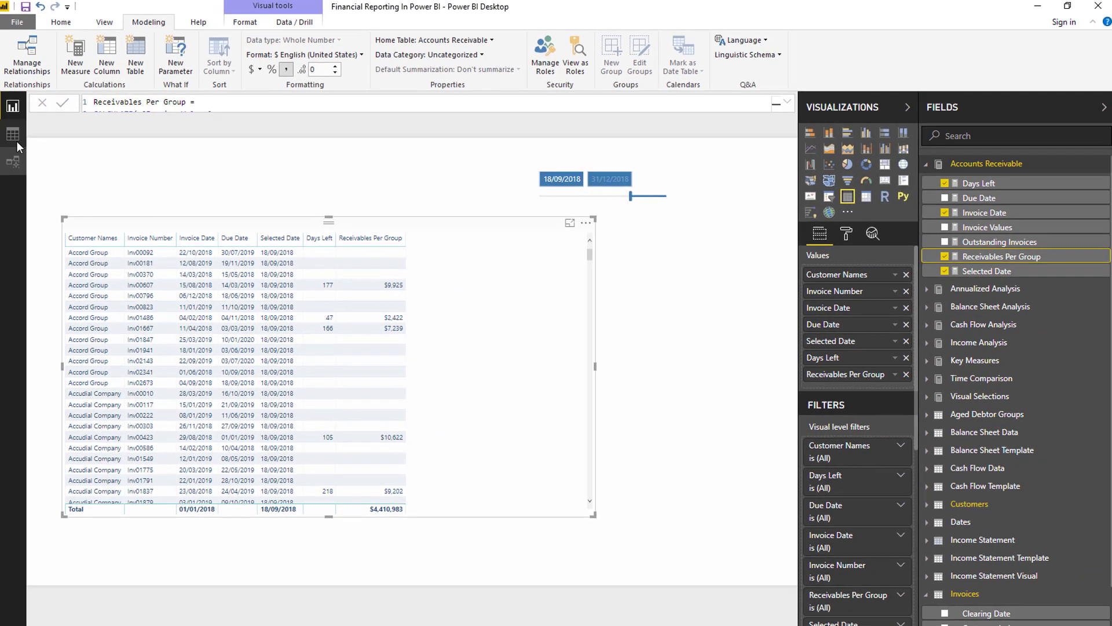
{"action": "left_click", "coordinate": [14, 137]}
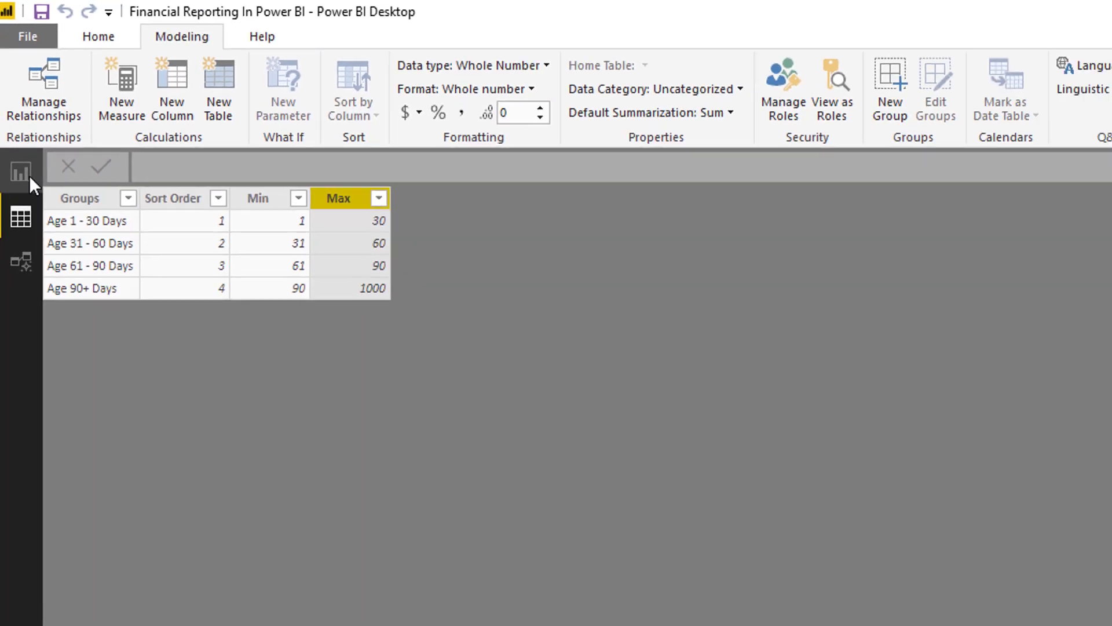
{"action": "left_click", "coordinate": [28, 176]}
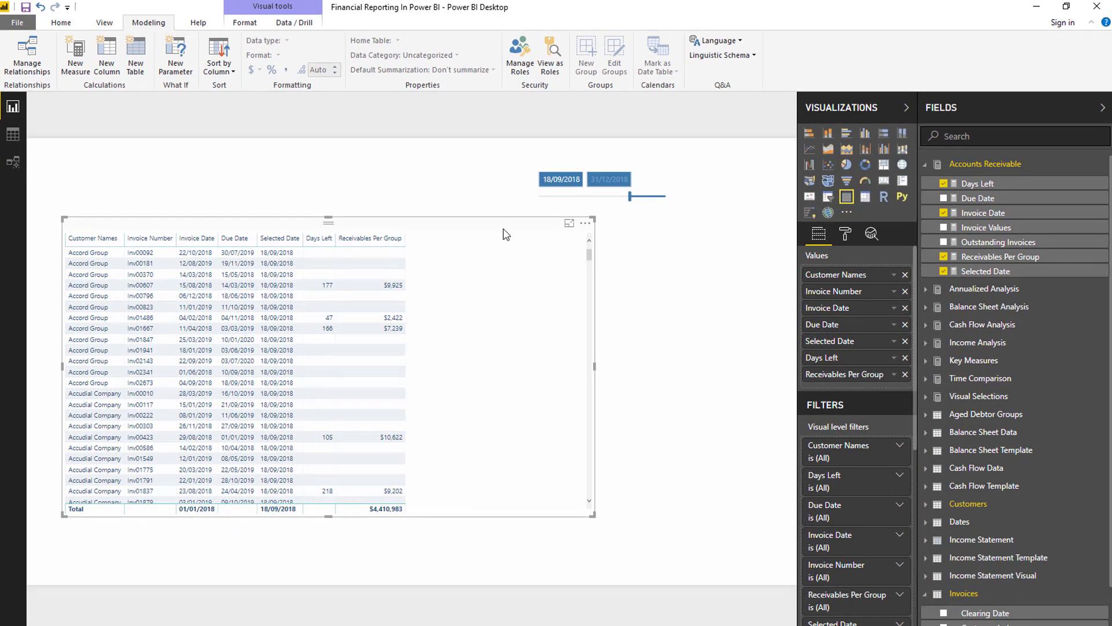
Narrow the invoice table to its columns and place a copy of it beside the original
{"action": "left_click_drag", "start_coordinate": [593, 515], "coordinate": [449, 526]}
{"action": "left_click_drag", "start_coordinate": [433, 336], "coordinate": [751, 346]}
{"action": "key", "text": "ctrl+c"}
{"action": "key", "text": "ctrl+v"}
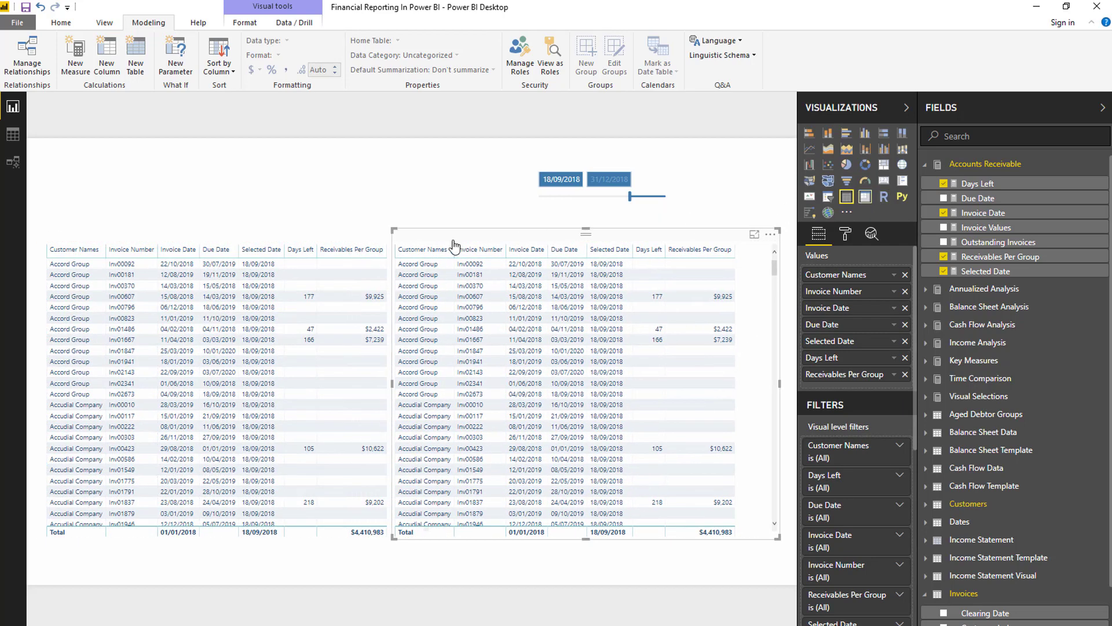
Convert the copied invoice table to a matrix and remove Invoice Date, Selected Date, Days Left and Receivables Per Group from its values
{"action": "left_click", "coordinate": [864, 197]}
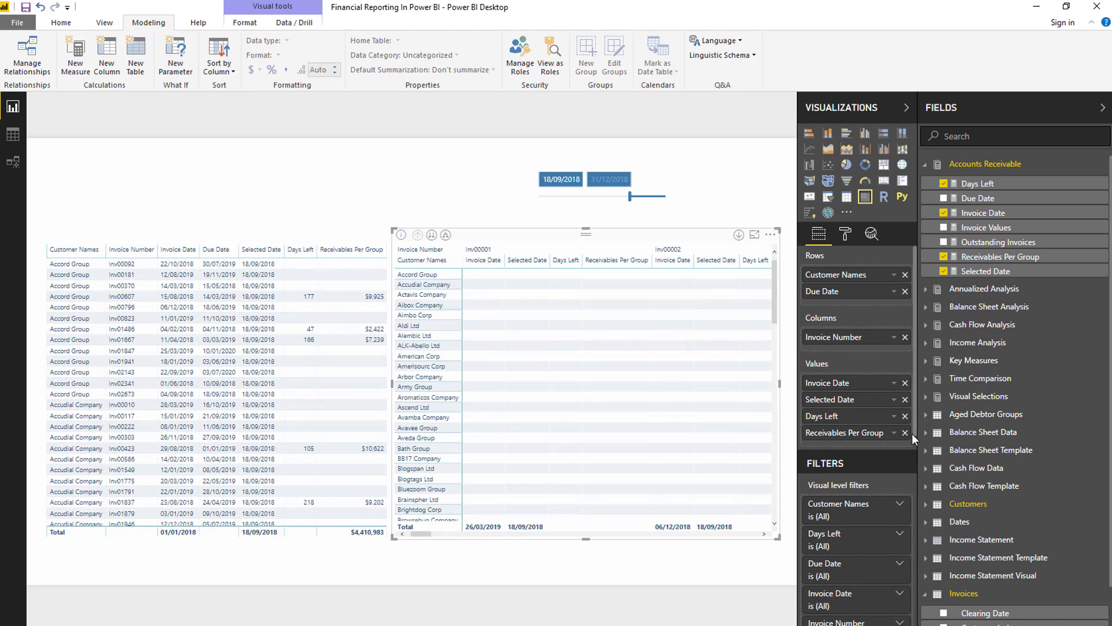
{"action": "left_click", "coordinate": [905, 416]}
{"action": "left_click", "coordinate": [905, 416]}
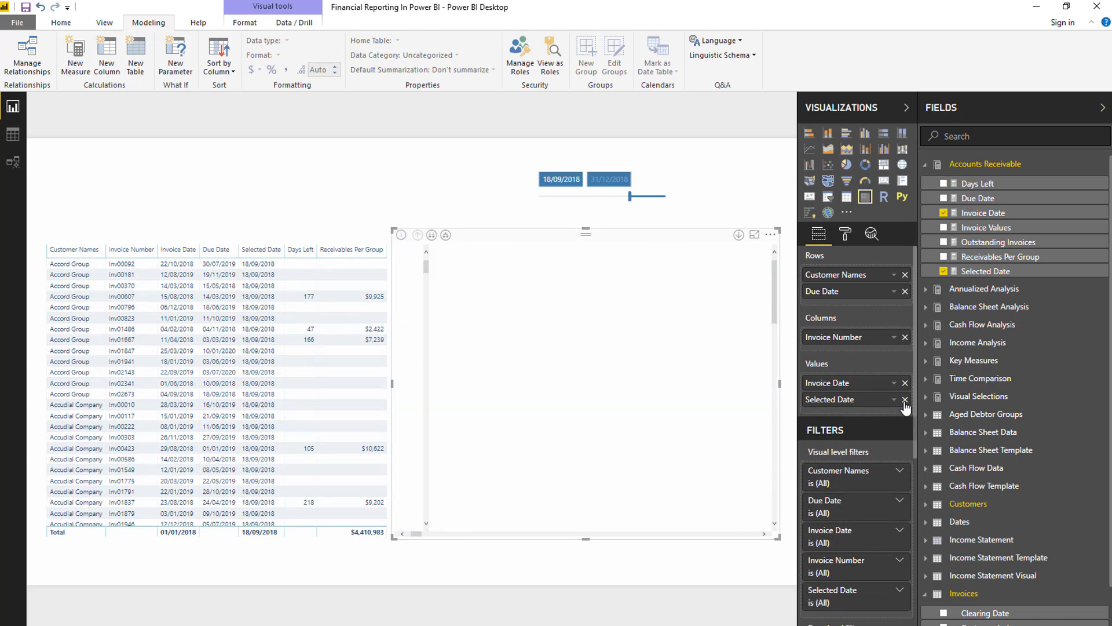
{"action": "left_click", "coordinate": [905, 399]}
{"action": "left_click", "coordinate": [905, 382]}
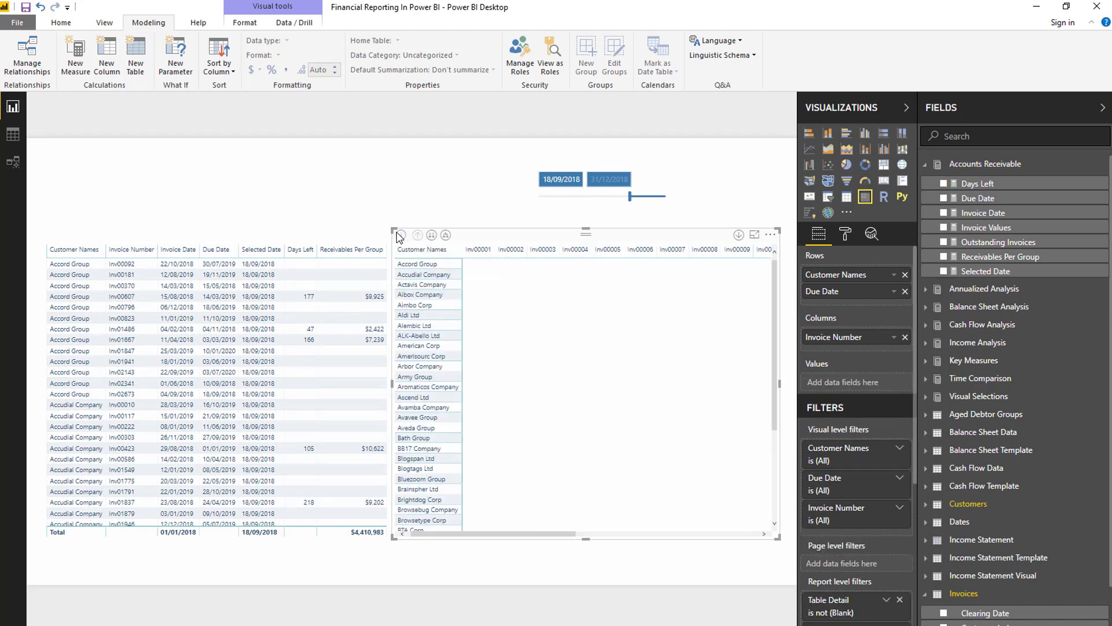
Narrow the matrix and make Customer Names and Invoice Number its only row fields, with no column field
{"action": "left_click_drag", "start_coordinate": [398, 233], "coordinate": [471, 234]}
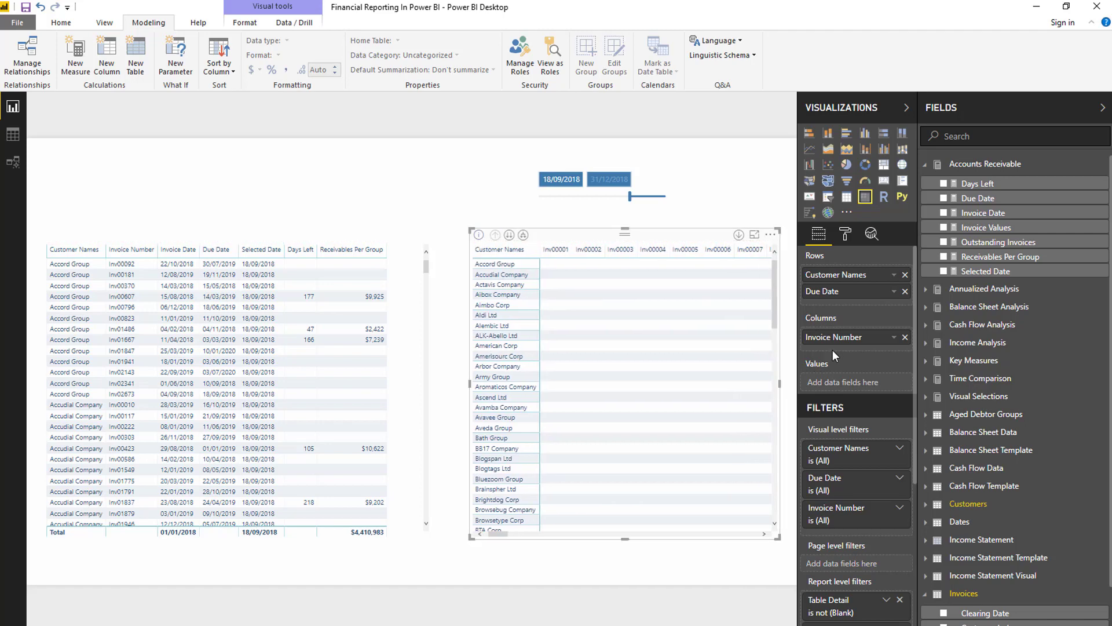
{"action": "left_click_drag", "start_coordinate": [840, 333], "coordinate": [843, 306]}
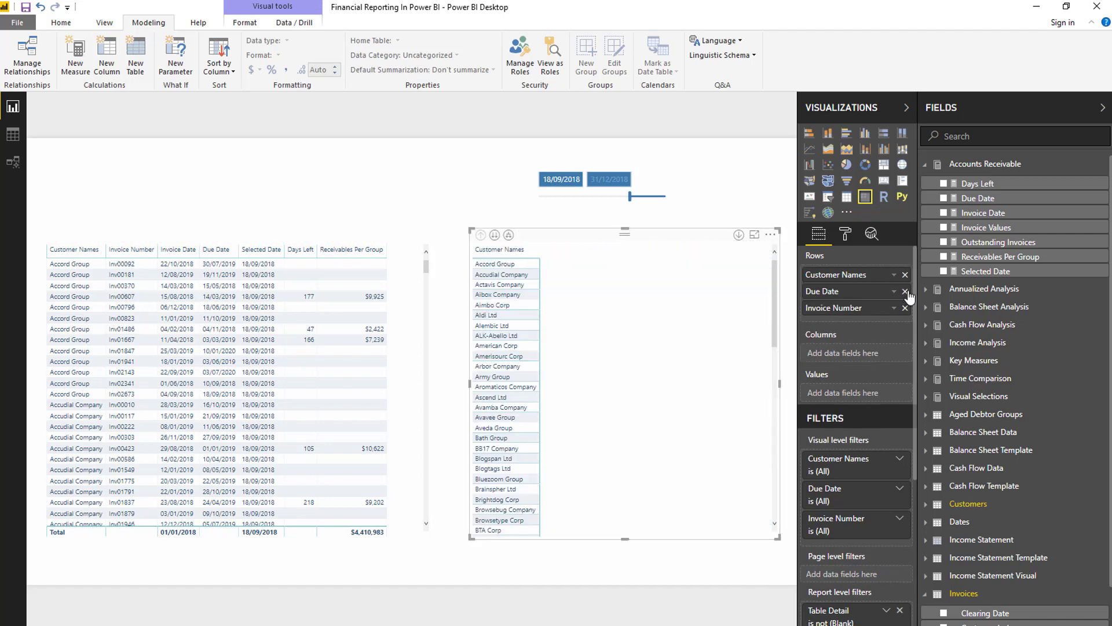
{"action": "left_click", "coordinate": [905, 291]}
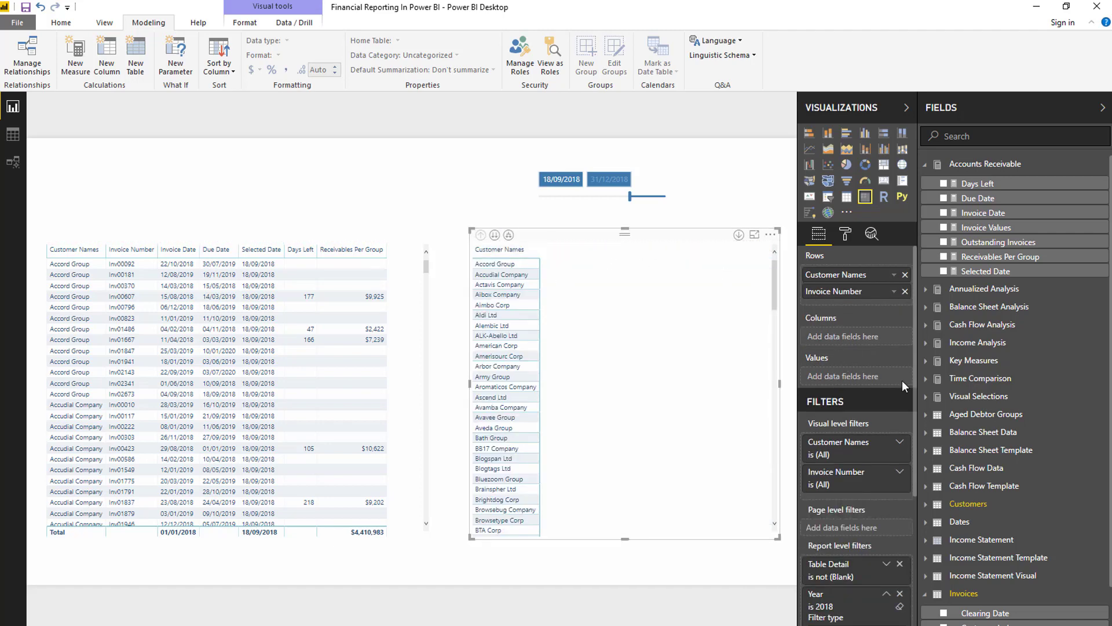
Add Groups from Aged Debtor Groups as the matrix columns and Receivables Per Group as its values
{"action": "scroll", "coordinate": [950, 475], "scroll_direction": "down", "scroll_amount": 2}
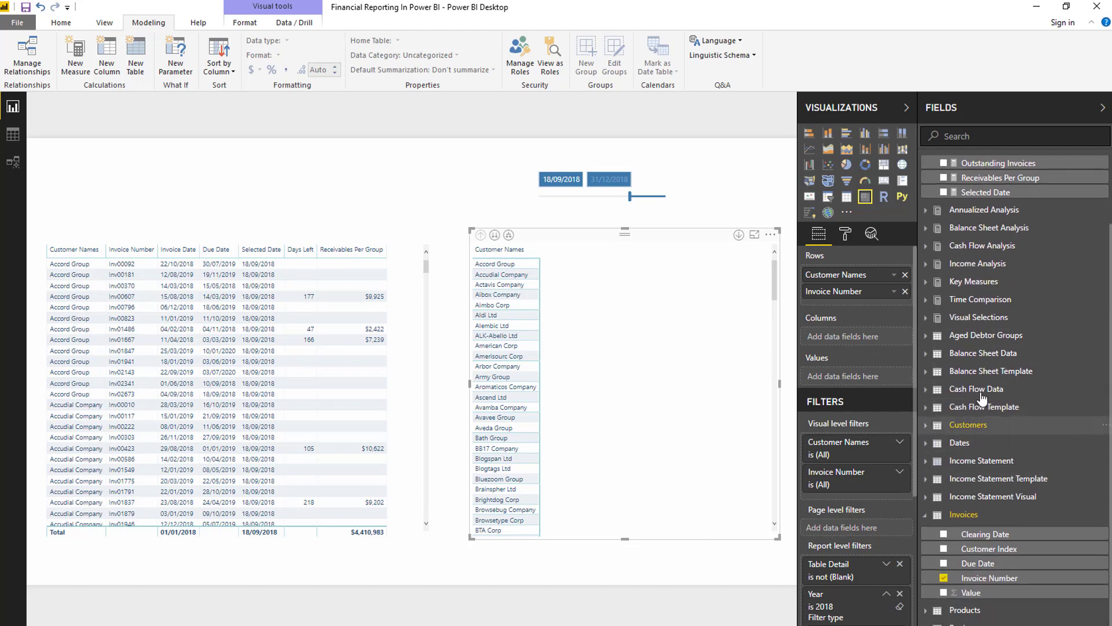
{"action": "left_click", "coordinate": [927, 515]}
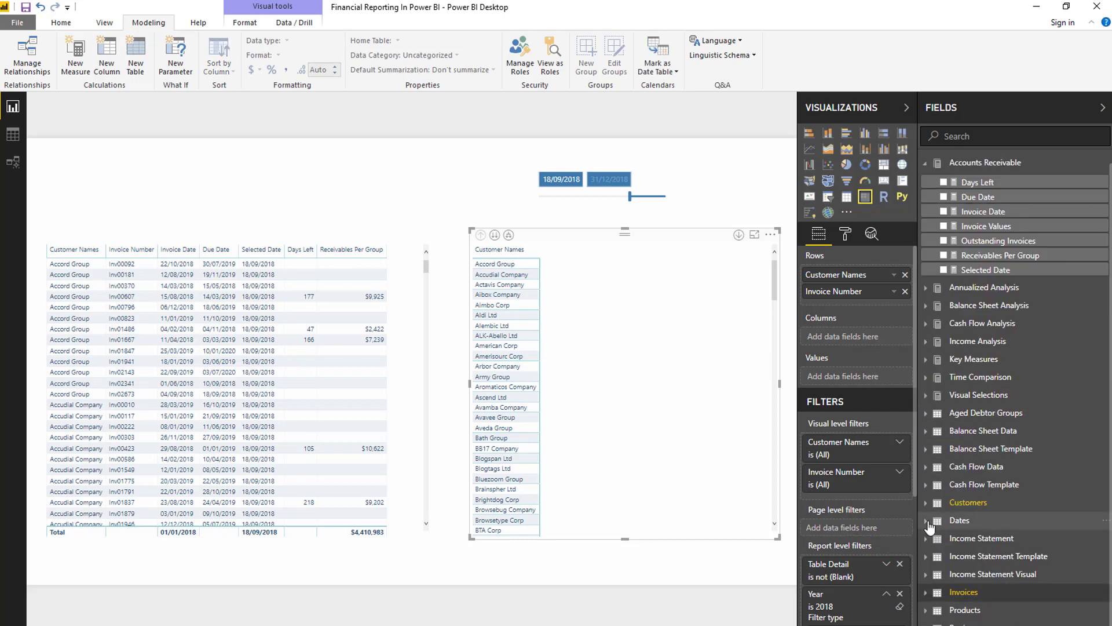
{"action": "left_click", "coordinate": [972, 416]}
{"action": "left_click_drag", "start_coordinate": [974, 432], "coordinate": [871, 343]}
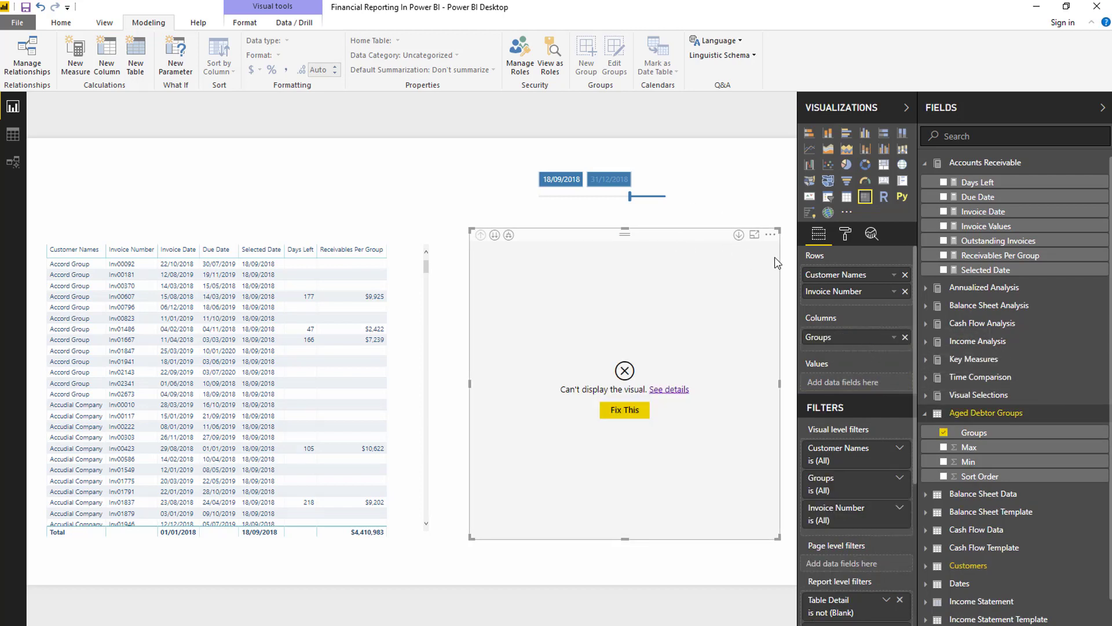
{"action": "left_click_drag", "start_coordinate": [978, 262], "coordinate": [852, 391]}
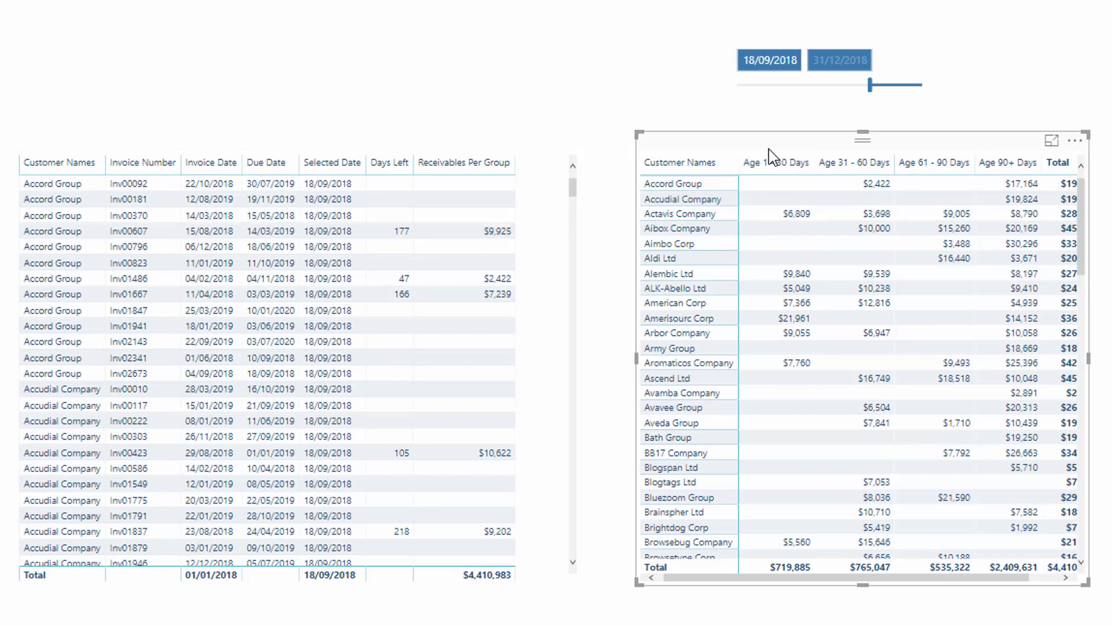
Reposition and widen the matrix to fit the full Total column, and expand all customers down to their invoices
{"action": "left_click_drag", "start_coordinate": [769, 148], "coordinate": [730, 156]}
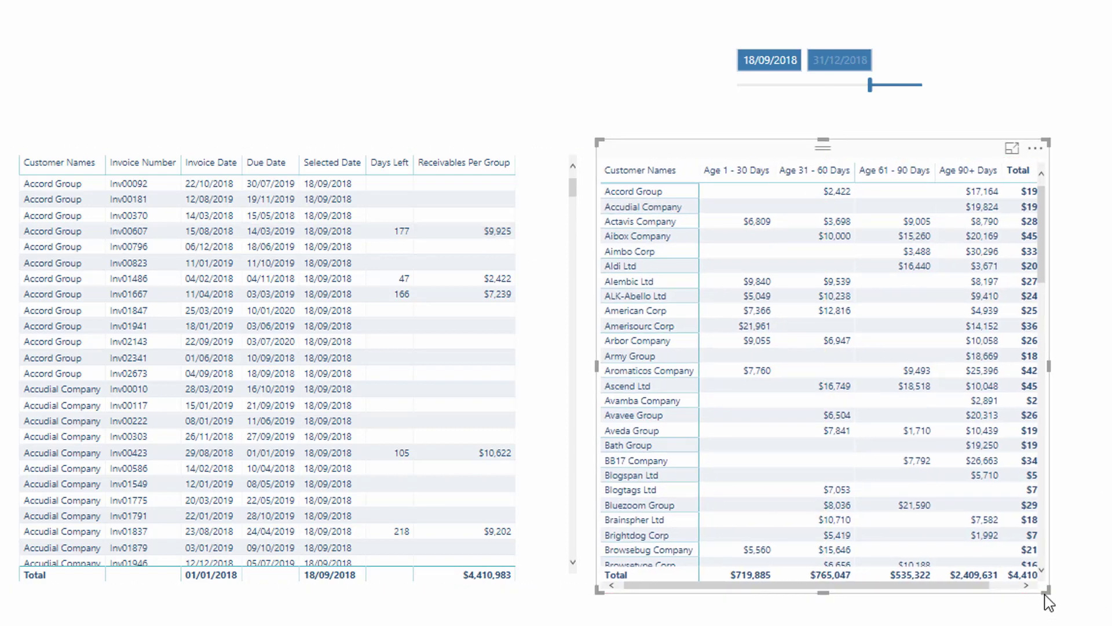
{"action": "left_click_drag", "start_coordinate": [1073, 595], "coordinate": [1105, 593]}
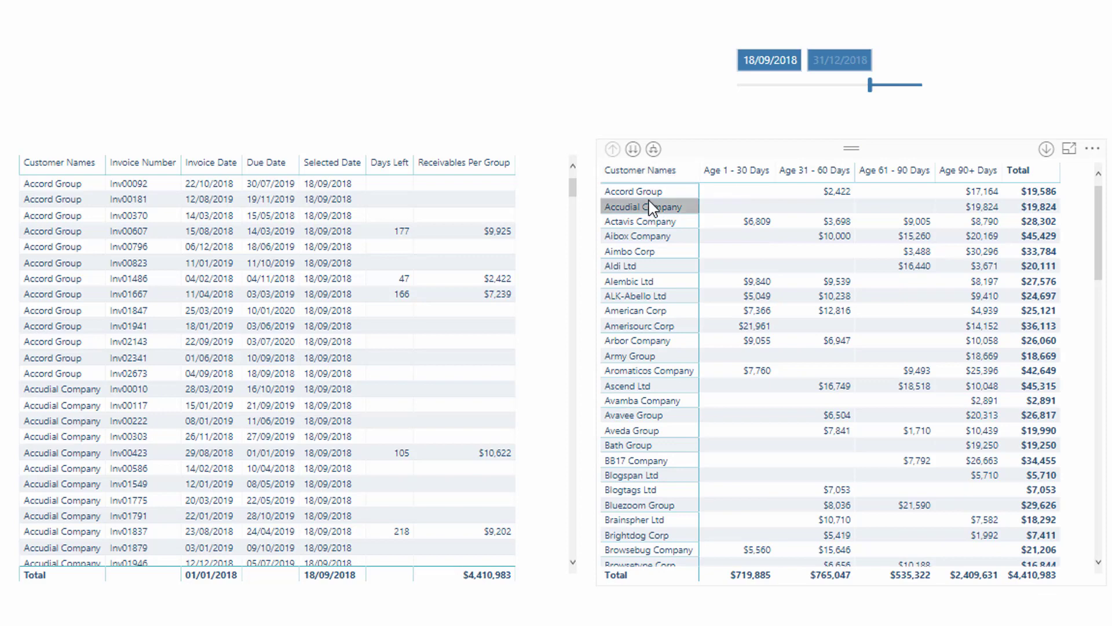
{"action": "left_click", "coordinate": [654, 150]}
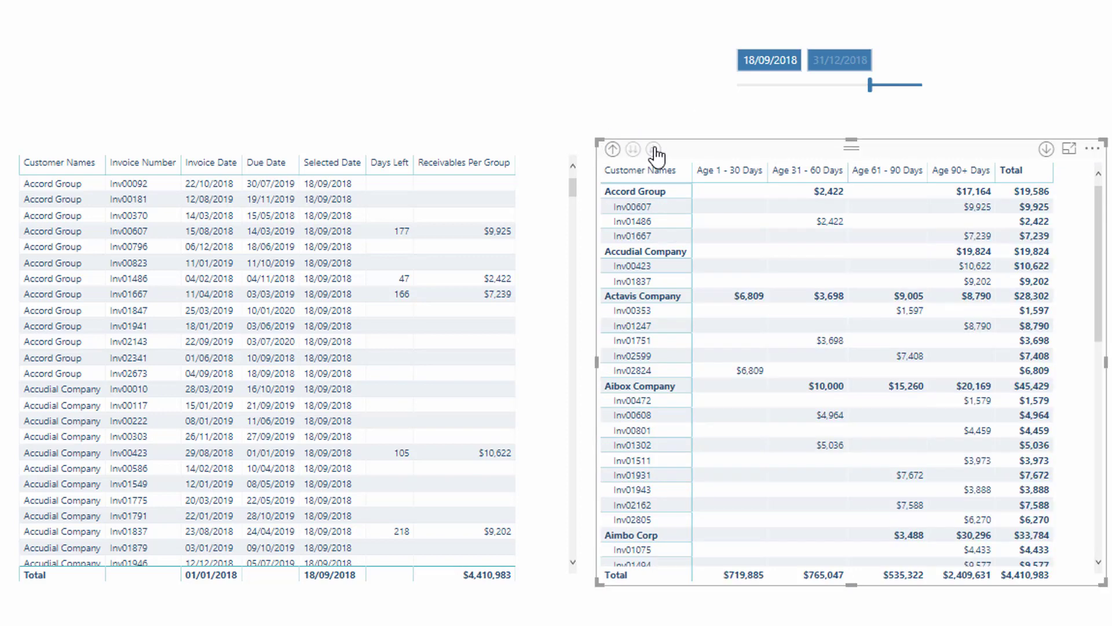
{"action": "left_click", "coordinate": [650, 206]}
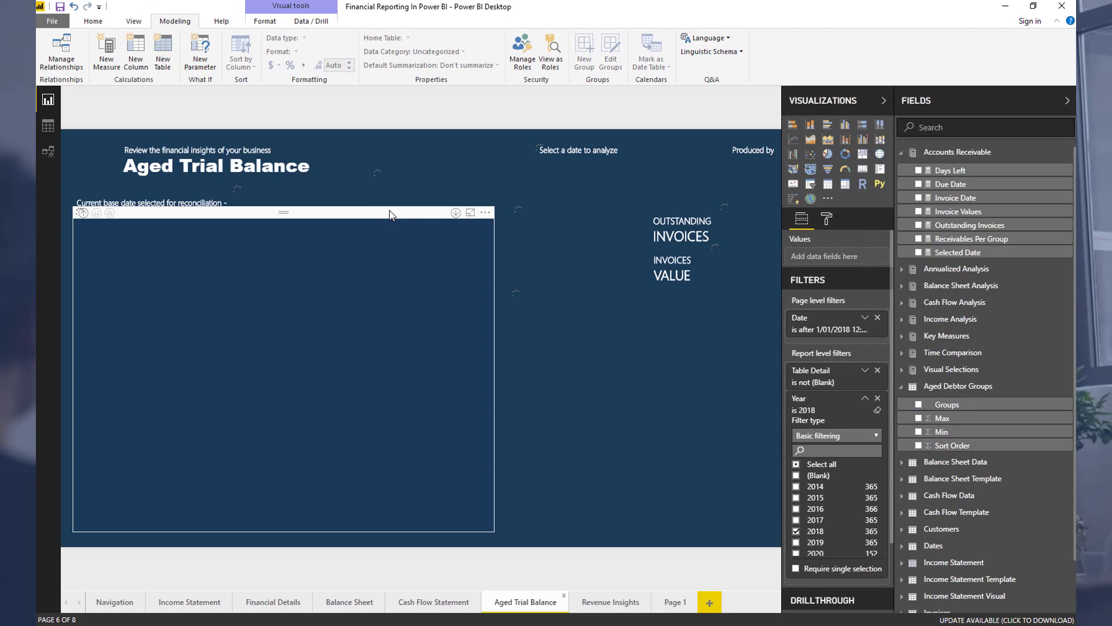
Set the start date of the Aged Trial Balance page's date slicer to 26/10/2018 and collapse the Visualizations pane to enlarge the report
{"action": "left_click", "coordinate": [232, 248]}
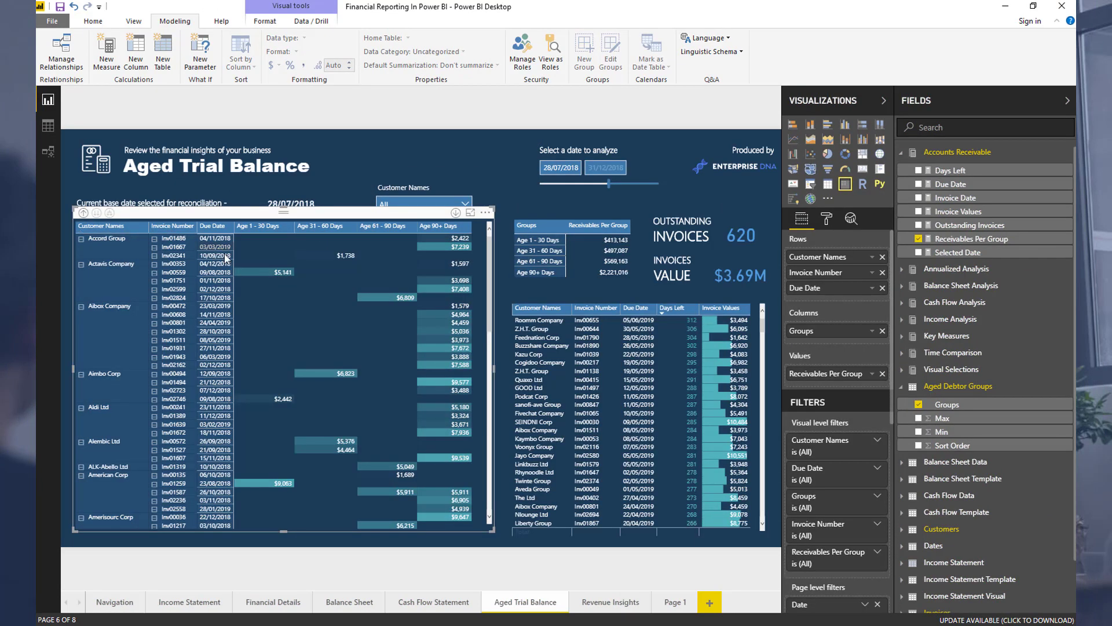
{"action": "left_click", "coordinate": [474, 153]}
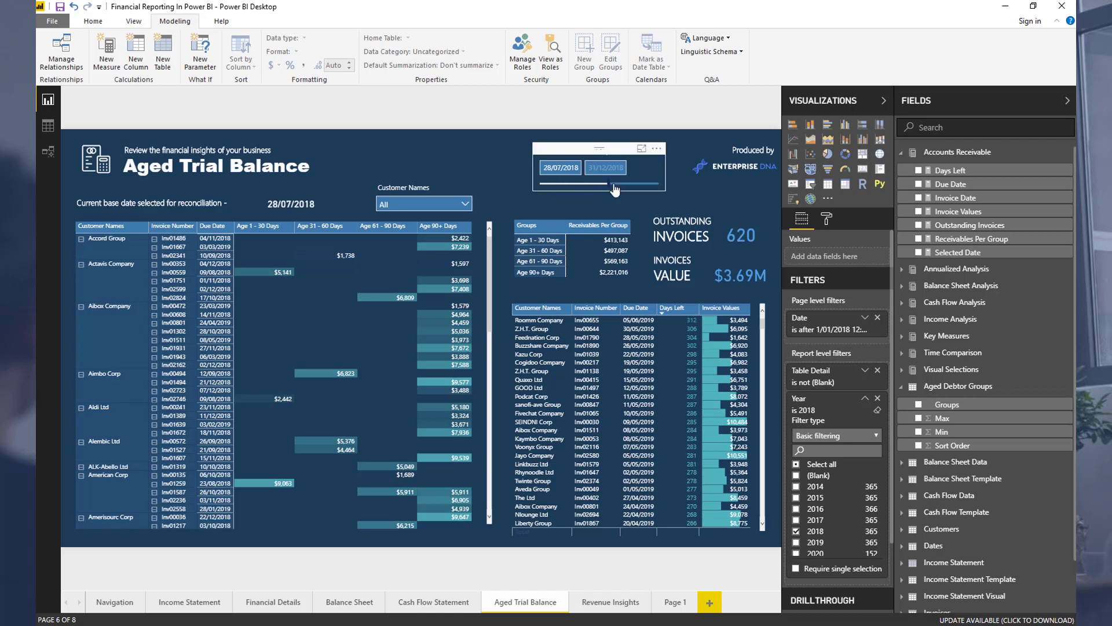
{"action": "left_click_drag", "start_coordinate": [614, 185], "coordinate": [636, 184]}
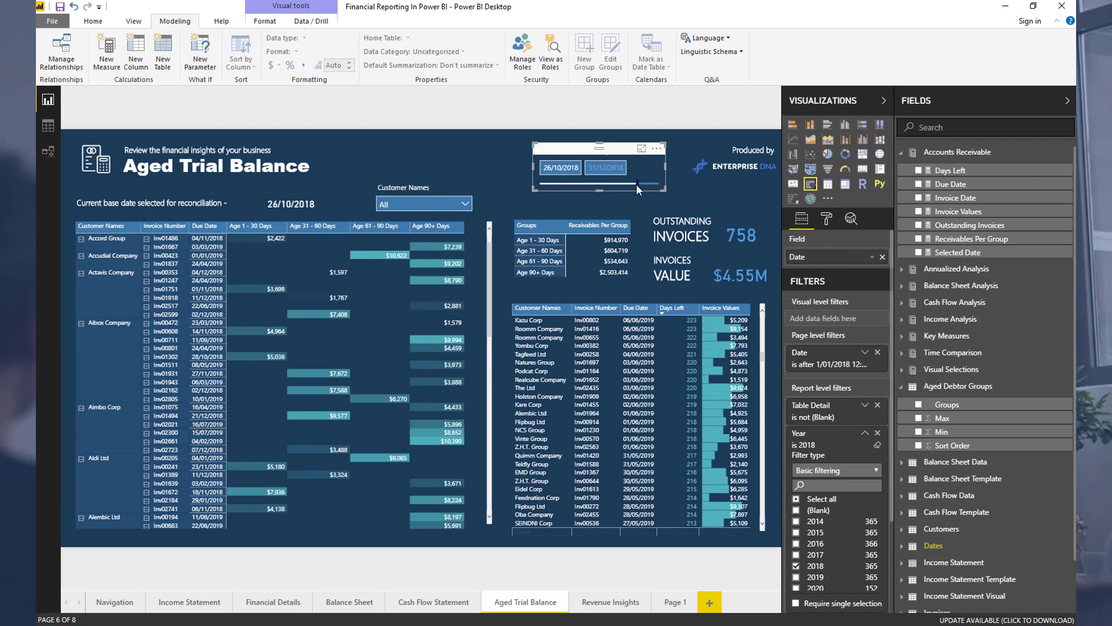
{"action": "left_click", "coordinate": [450, 150]}
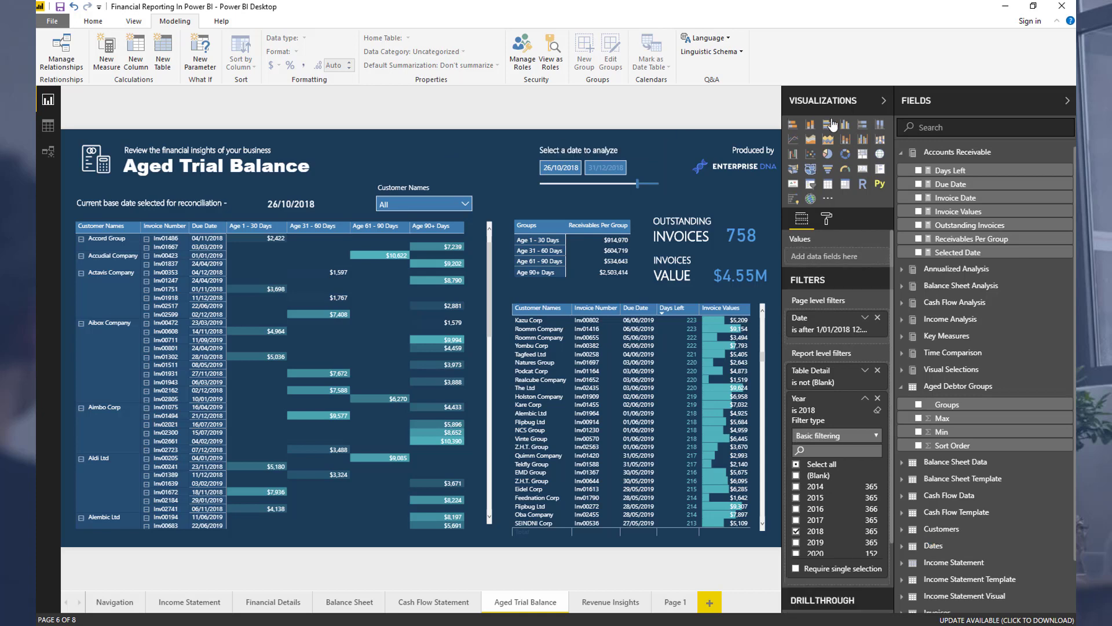
{"action": "left_click", "coordinate": [884, 100]}
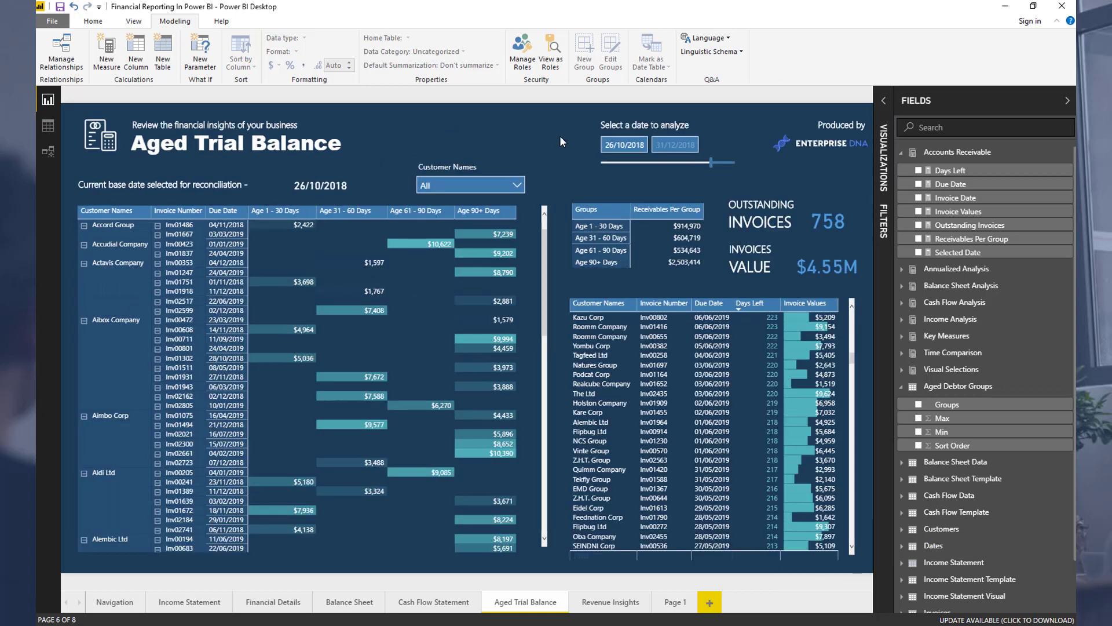